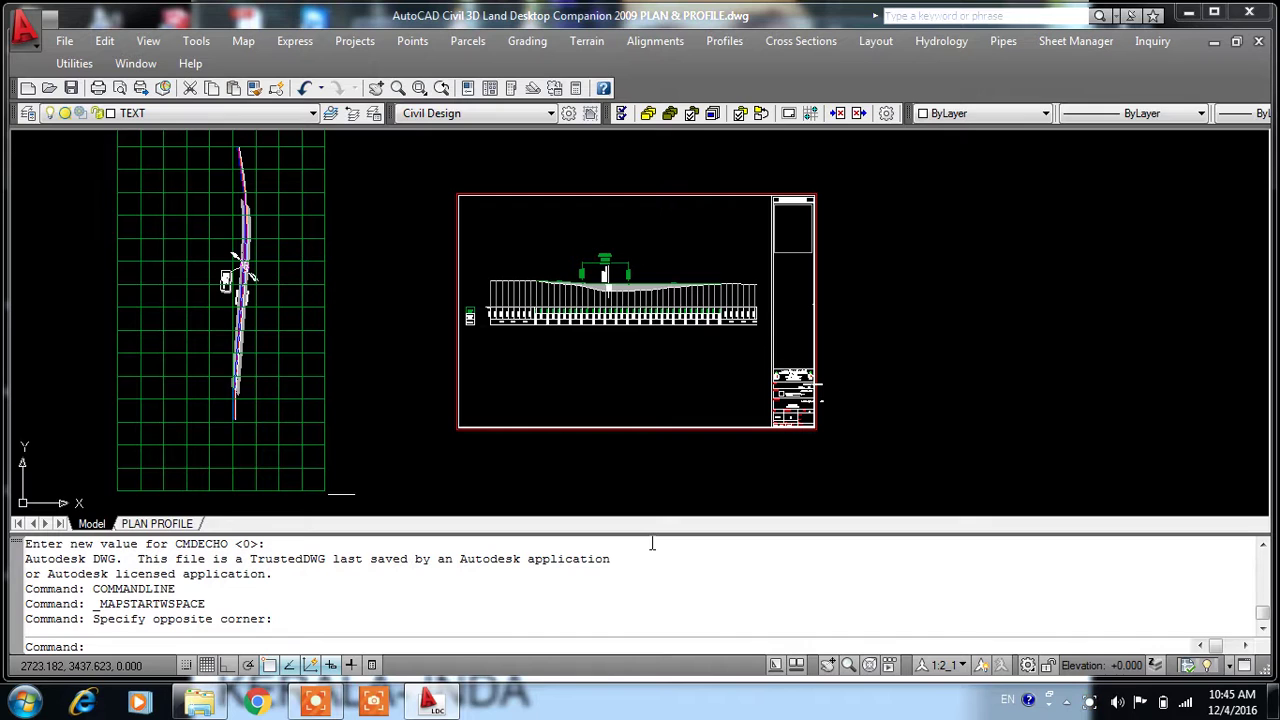
- Pan and zoom around the profile sheet to inspect the title block and plan grid
scroll(727, 310, down, 5)
scroll(711, 286, down, 2)
scroll(562, 328, up, 2)
scroll(562, 328, up, 2)
scroll(562, 328, up, 3)
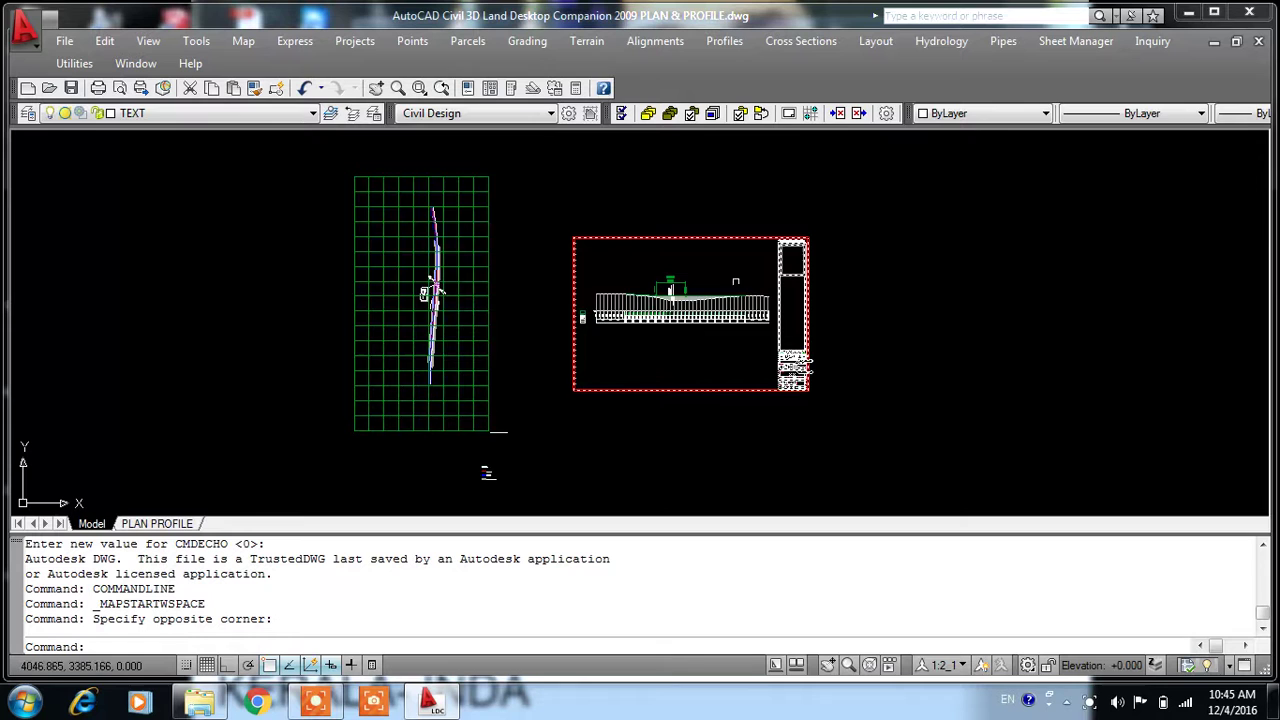
scroll(808, 351, up, 5)
middle_drag(700, 250, 700, 430)
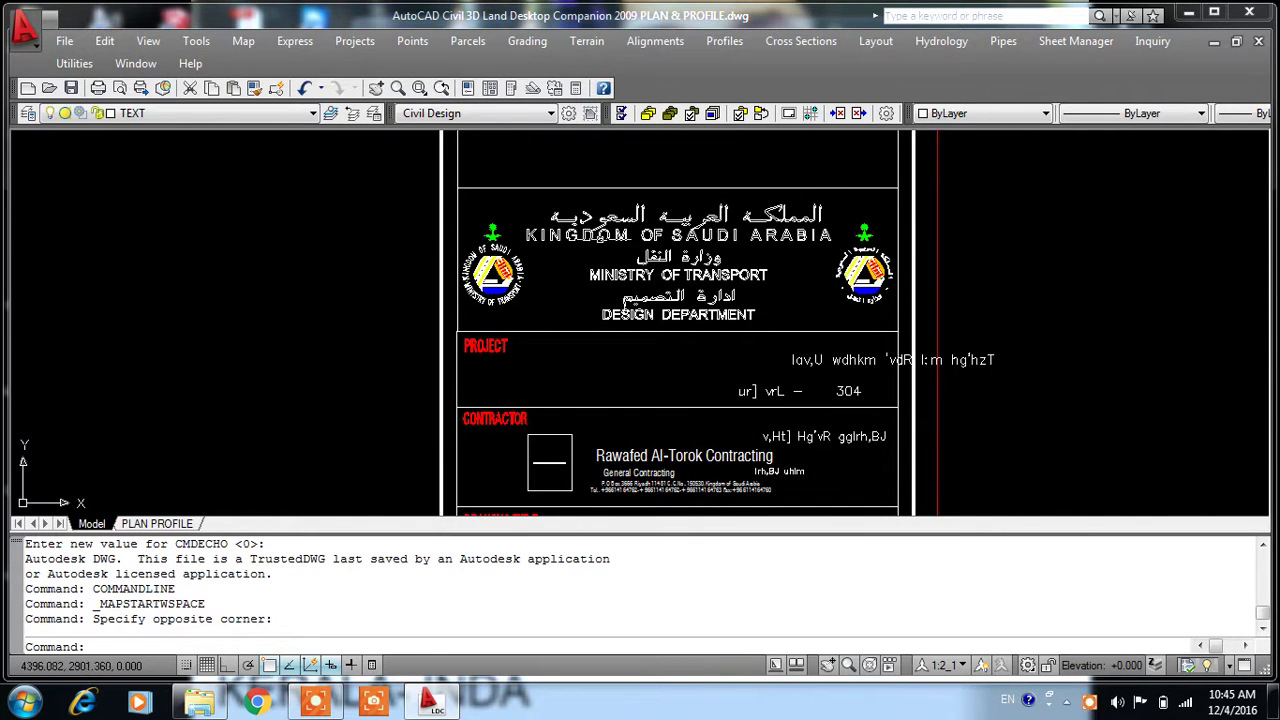
scroll(700, 300, down, 2)
scroll(860, 322, up, 3)
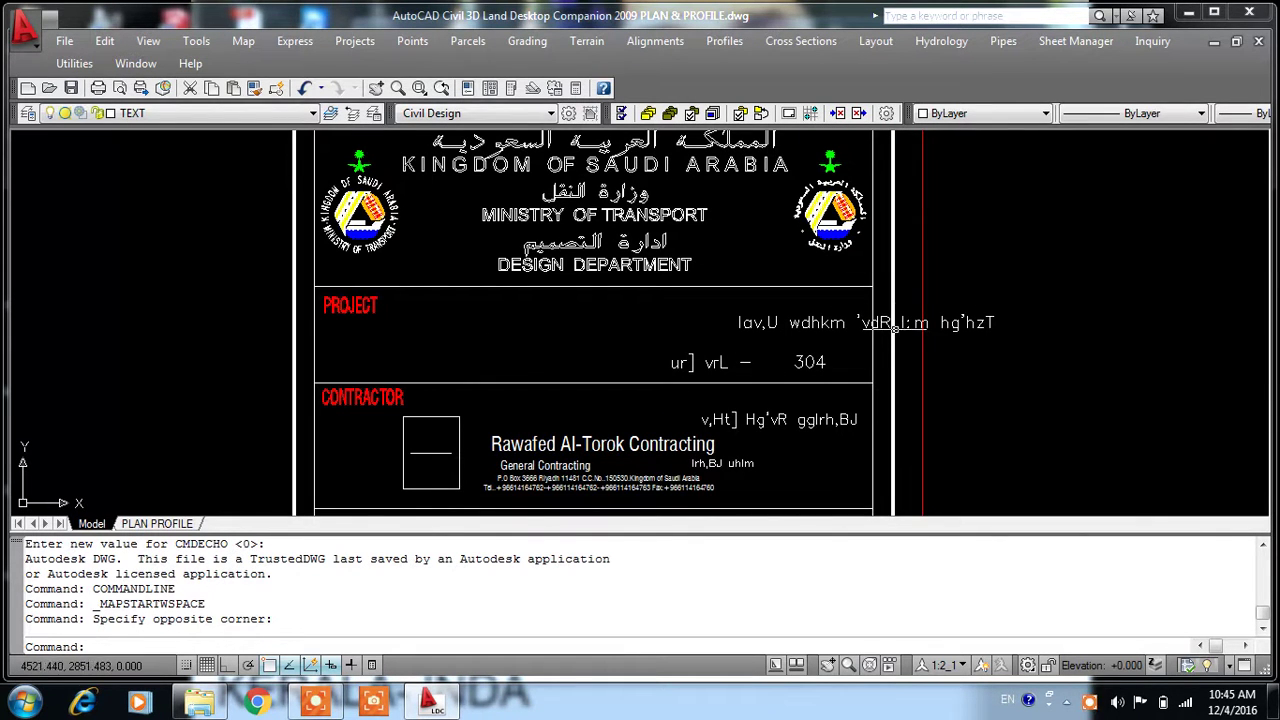
scroll(765, 300, down, 4)
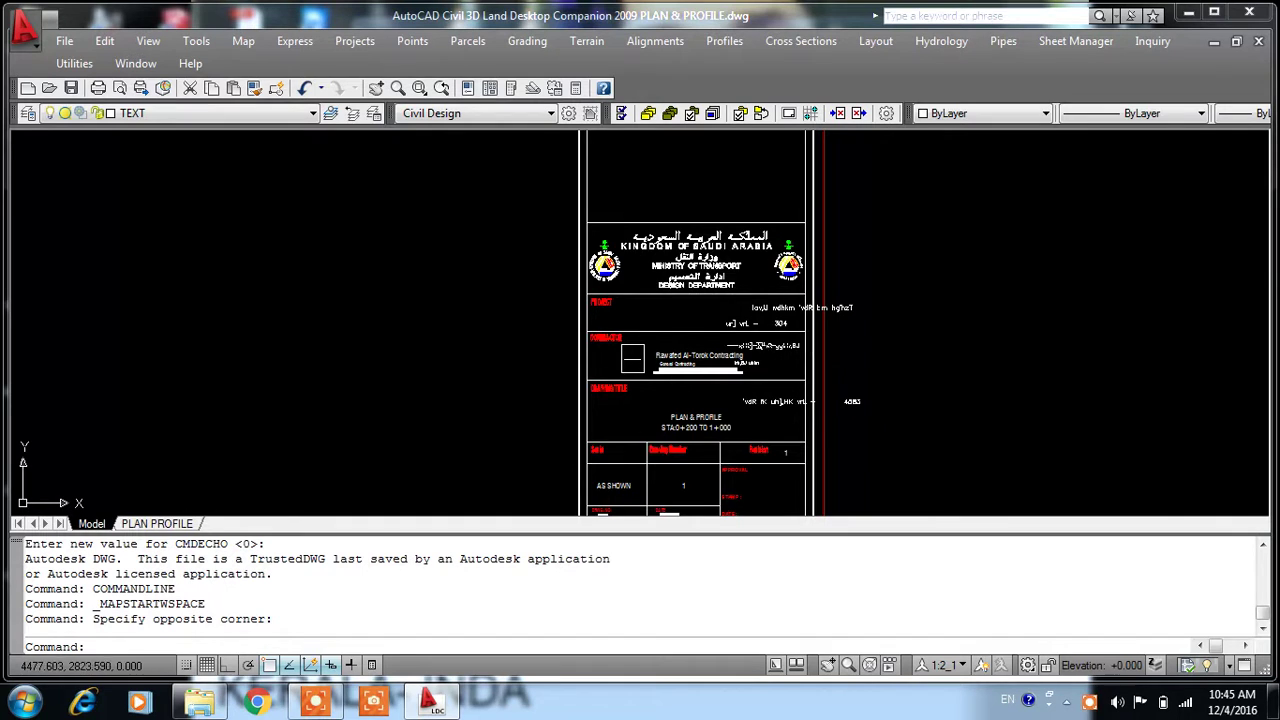
middle_drag(665, 490, 665, 280)
scroll(665, 420, up, 5)
scroll(665, 420, down, 4)
scroll(672, 380, down, 3)
scroll(678, 335, down, 1)
middle_drag(678, 335, 700, 360)
scroll(670, 330, up, 3)
scroll(700, 300, down, 4)
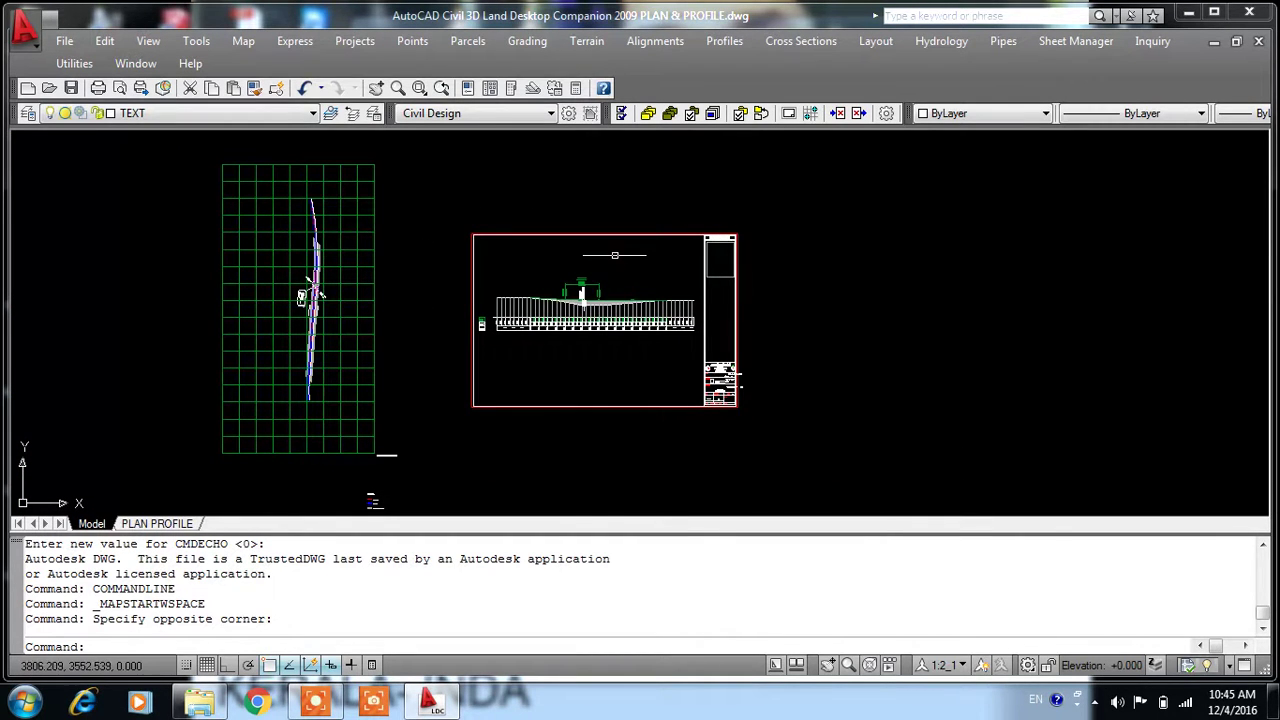
scroll(600, 358, up, 2)
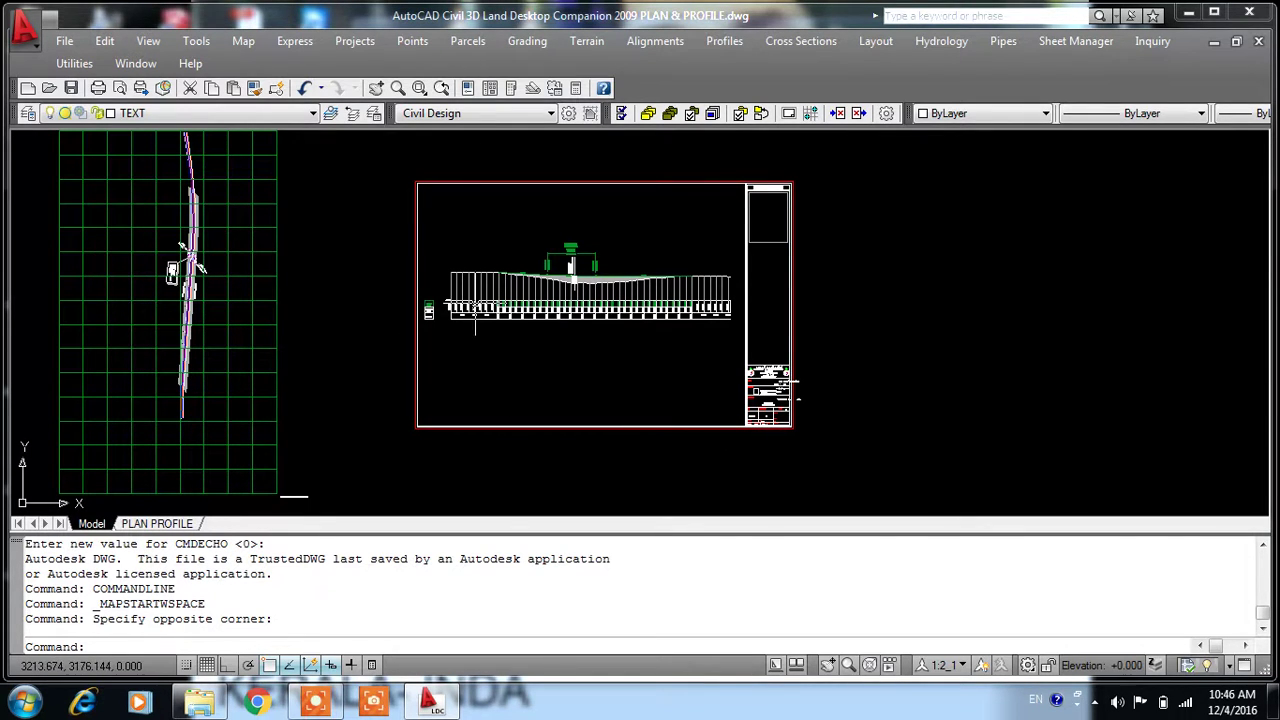
mouse_move(475, 310)
click(545, 365)
click(532, 381)
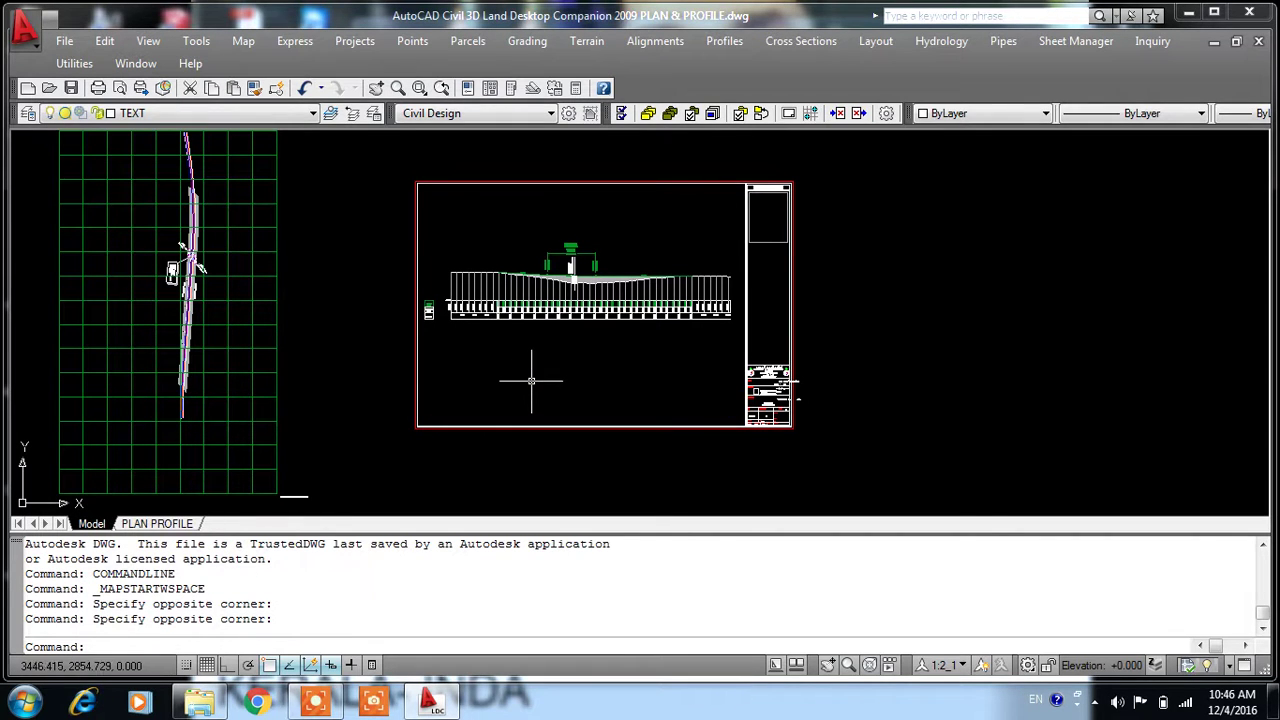
- Start a plot to the DWG To PDF.pc3 plotter on ISO A4 (297 x 210 mm) paper
key(ctrl+p)
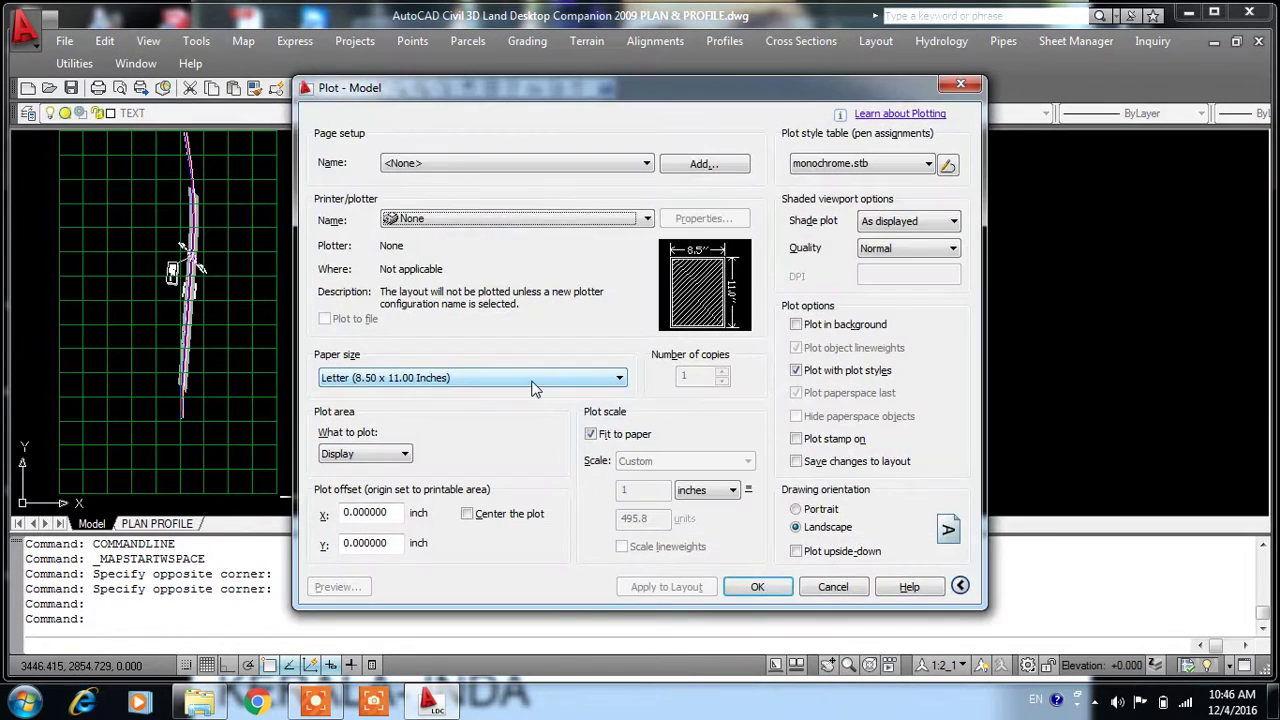
click(958, 88)
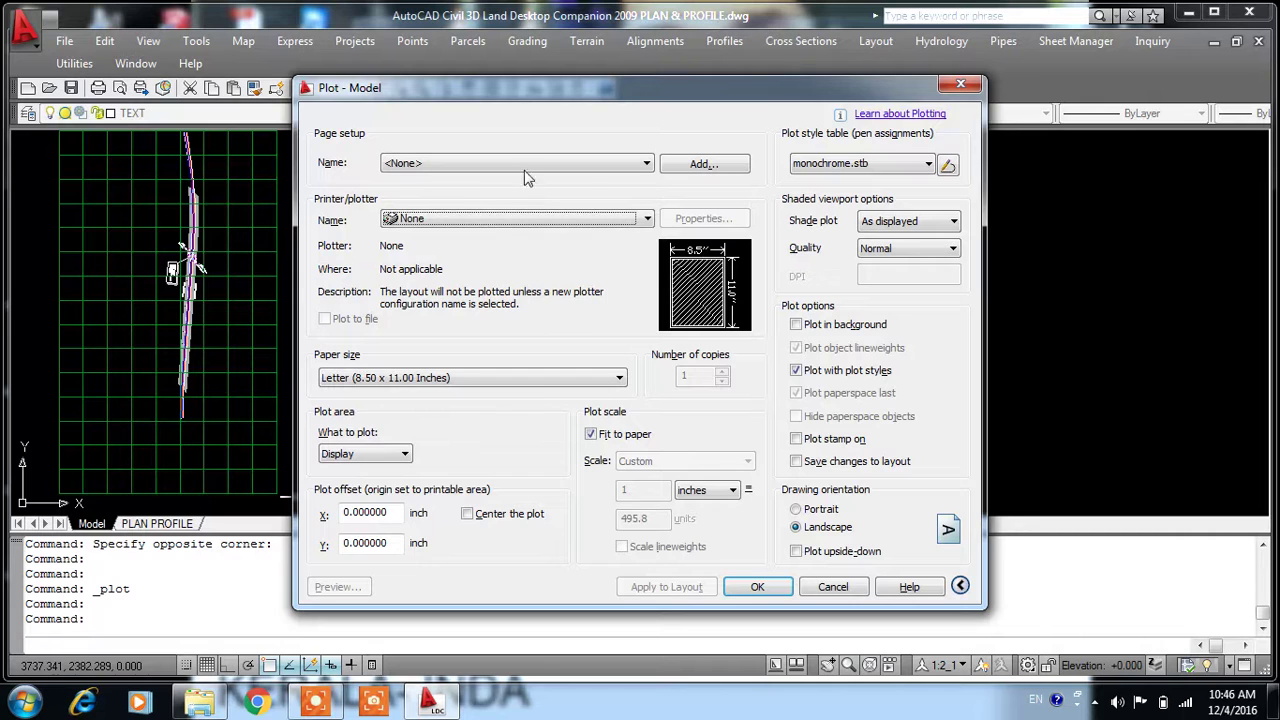
click(490, 220)
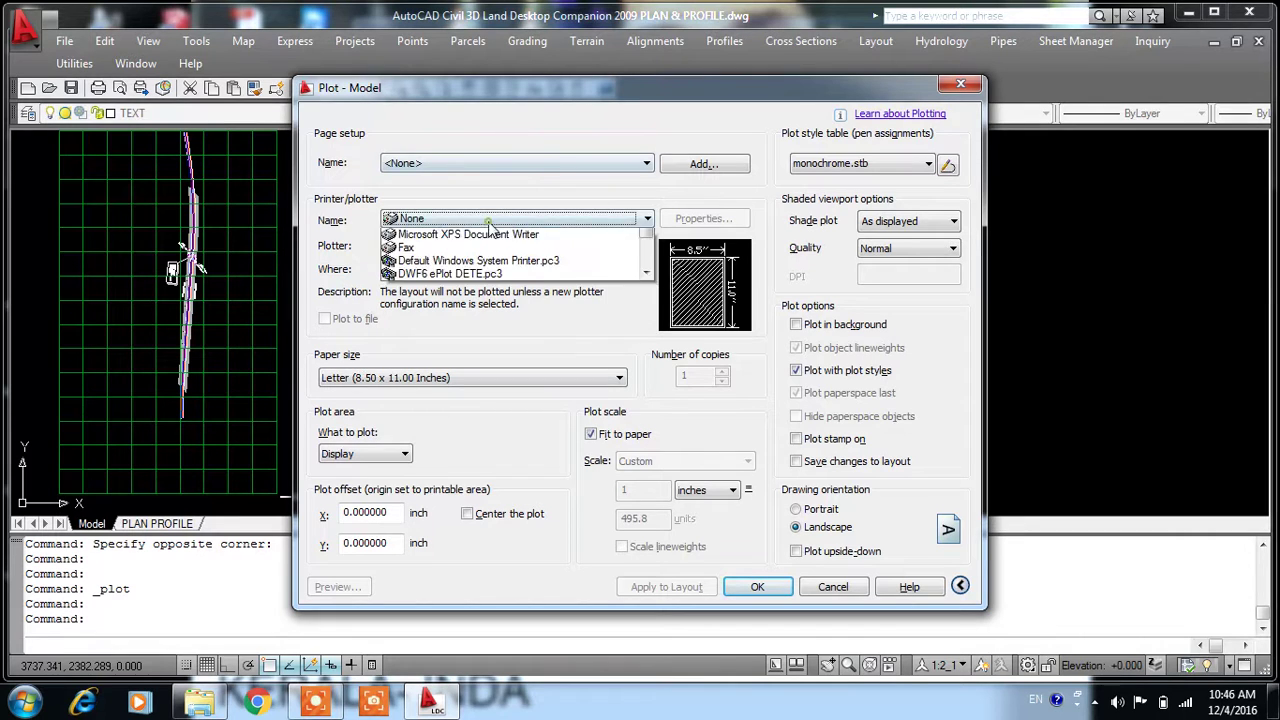
scroll(483, 300, down, 1)
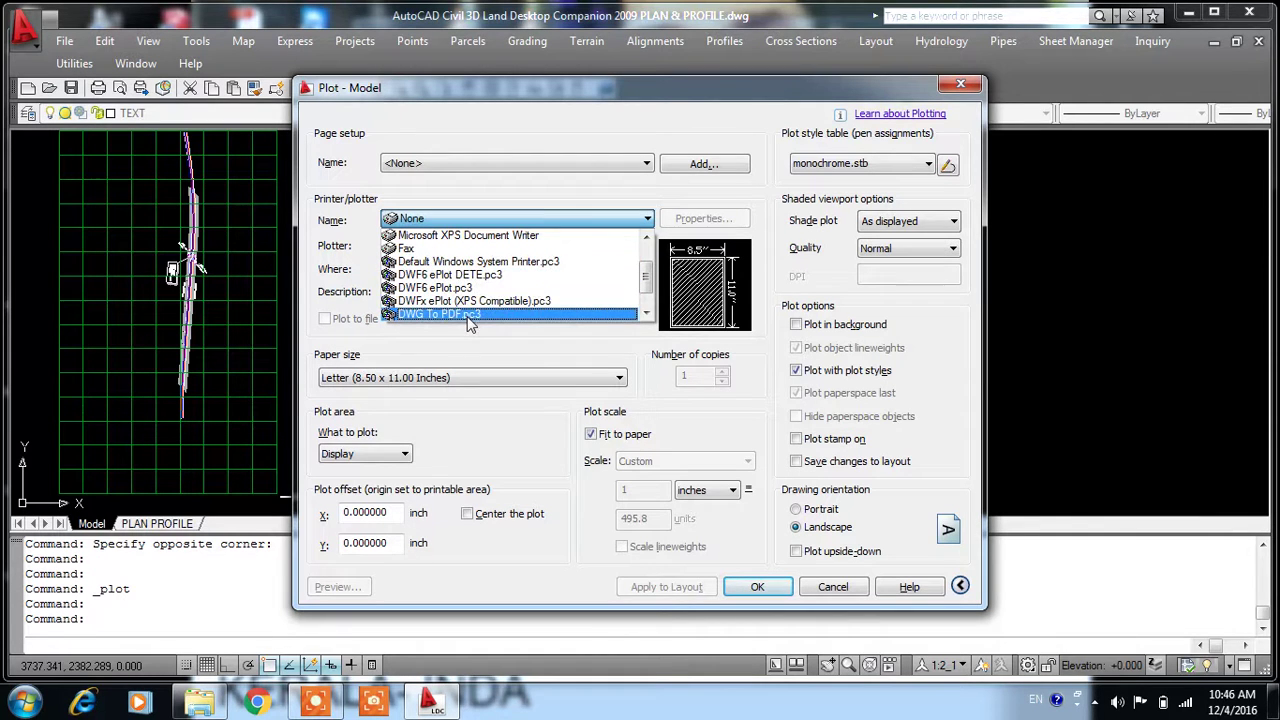
click(470, 314)
click(445, 378)
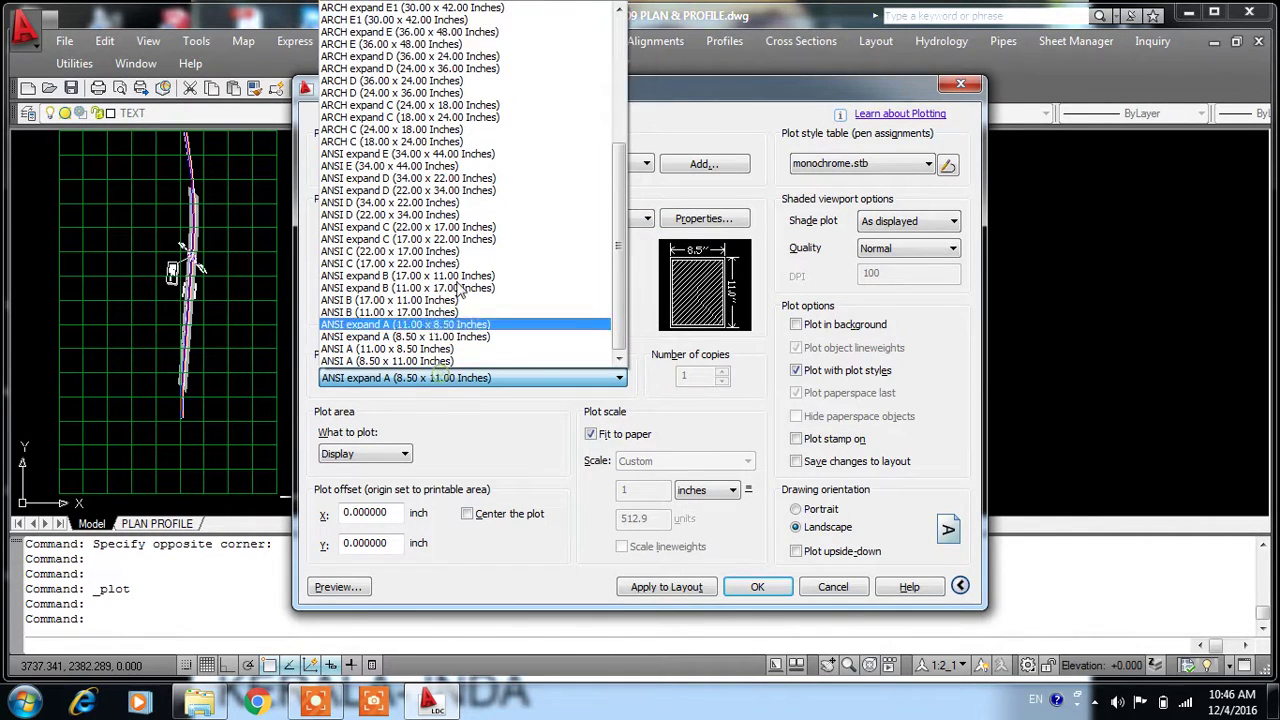
scroll(510, 245, up, 2)
scroll(517, 232, up, 4)
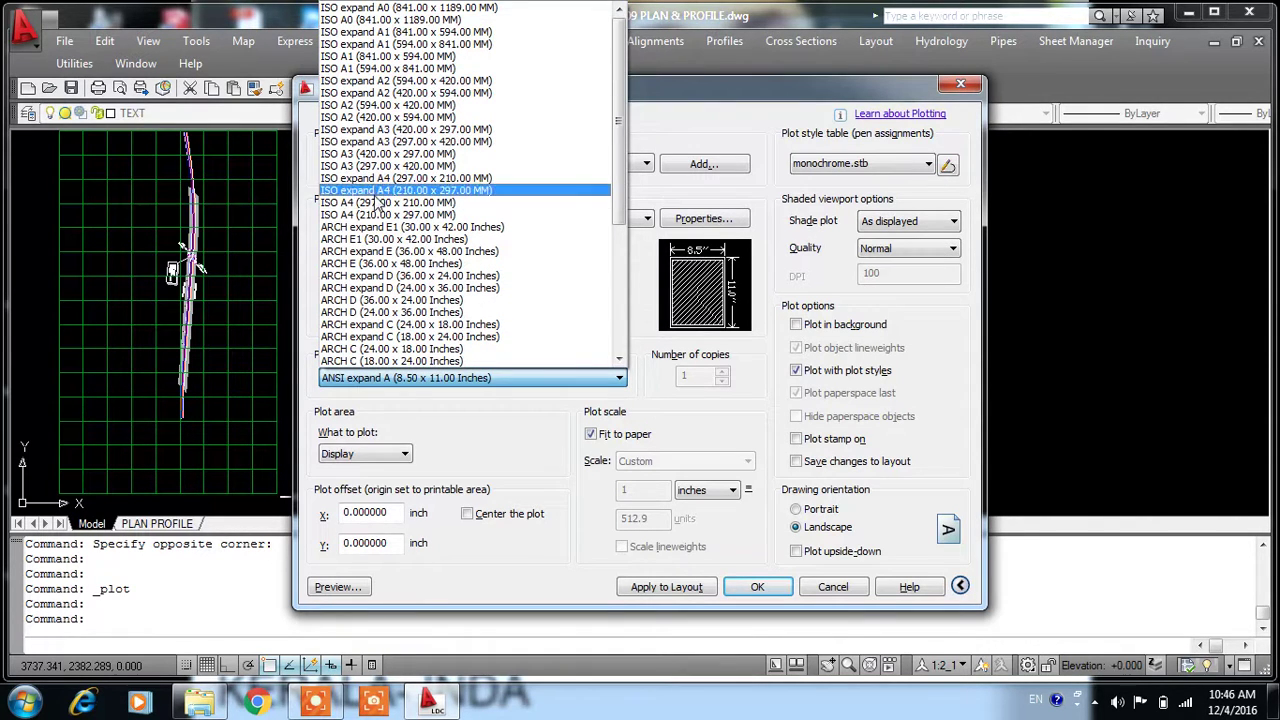
click(370, 202)
- Set the plot area to a window from the sheet's top-left to the title block's lower right
click(380, 452)
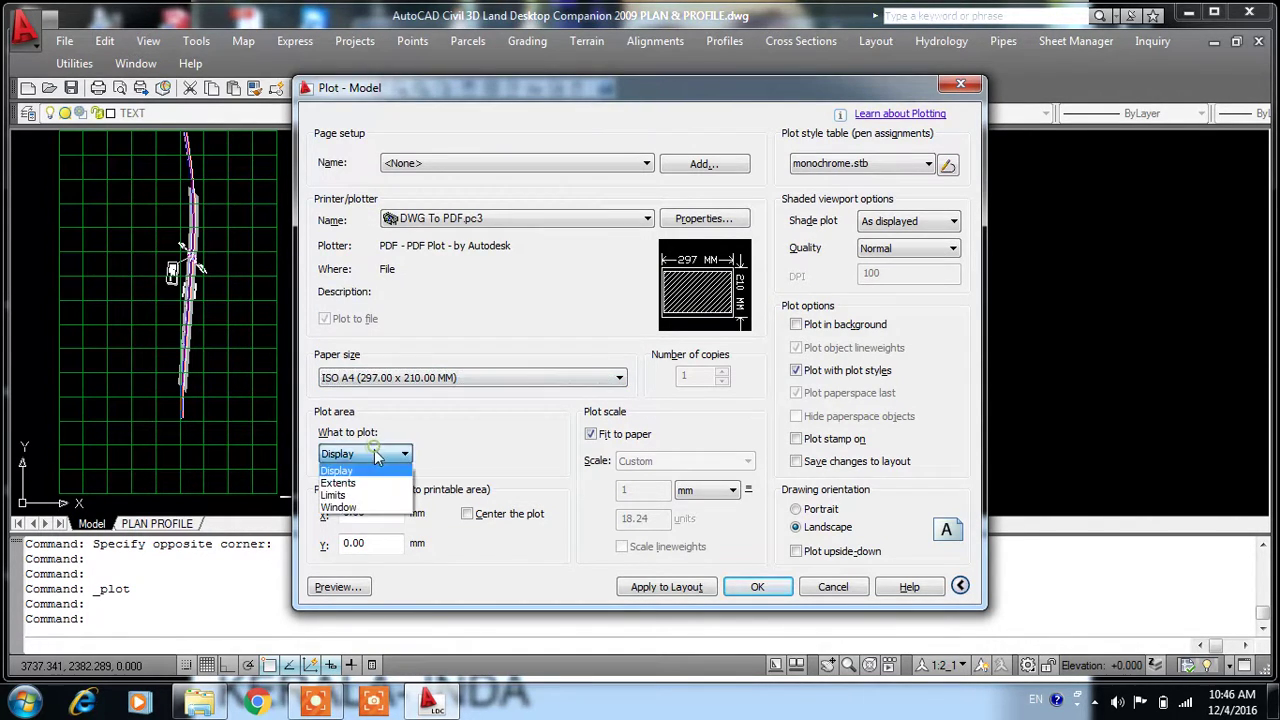
click(365, 508)
scroll(481, 186, up, 5)
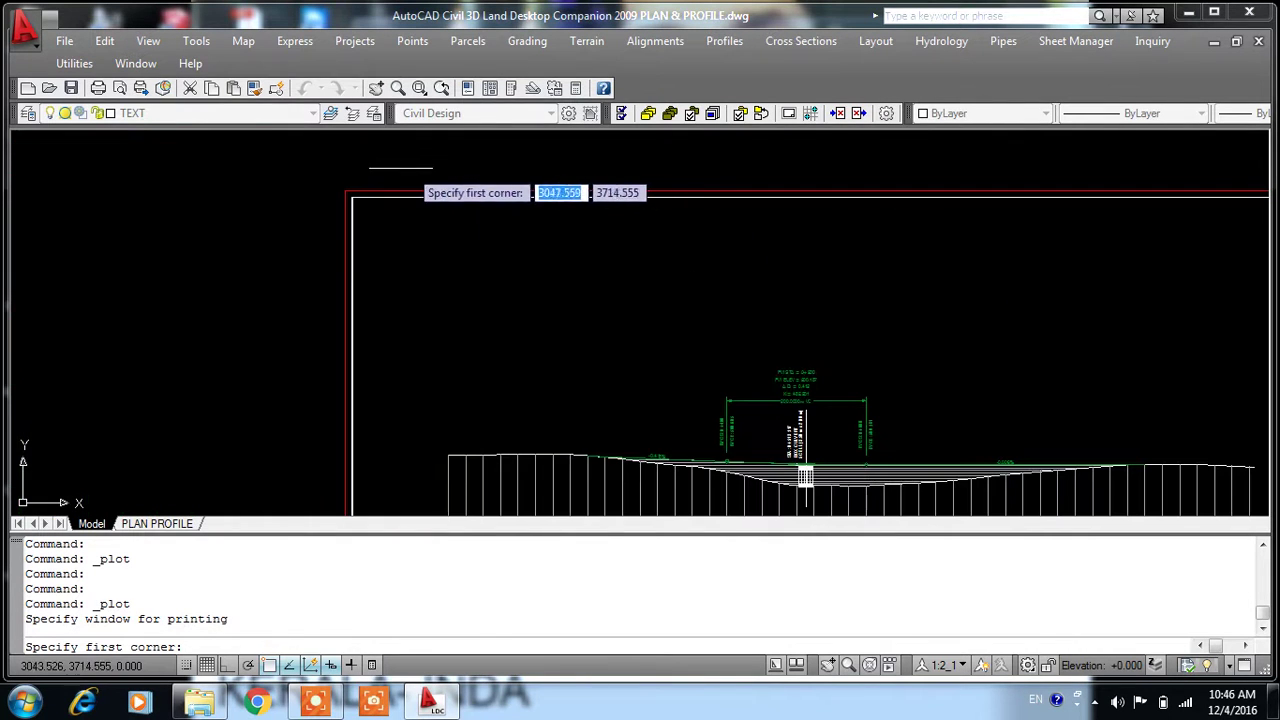
click(343, 188)
scroll(521, 223, down, 4)
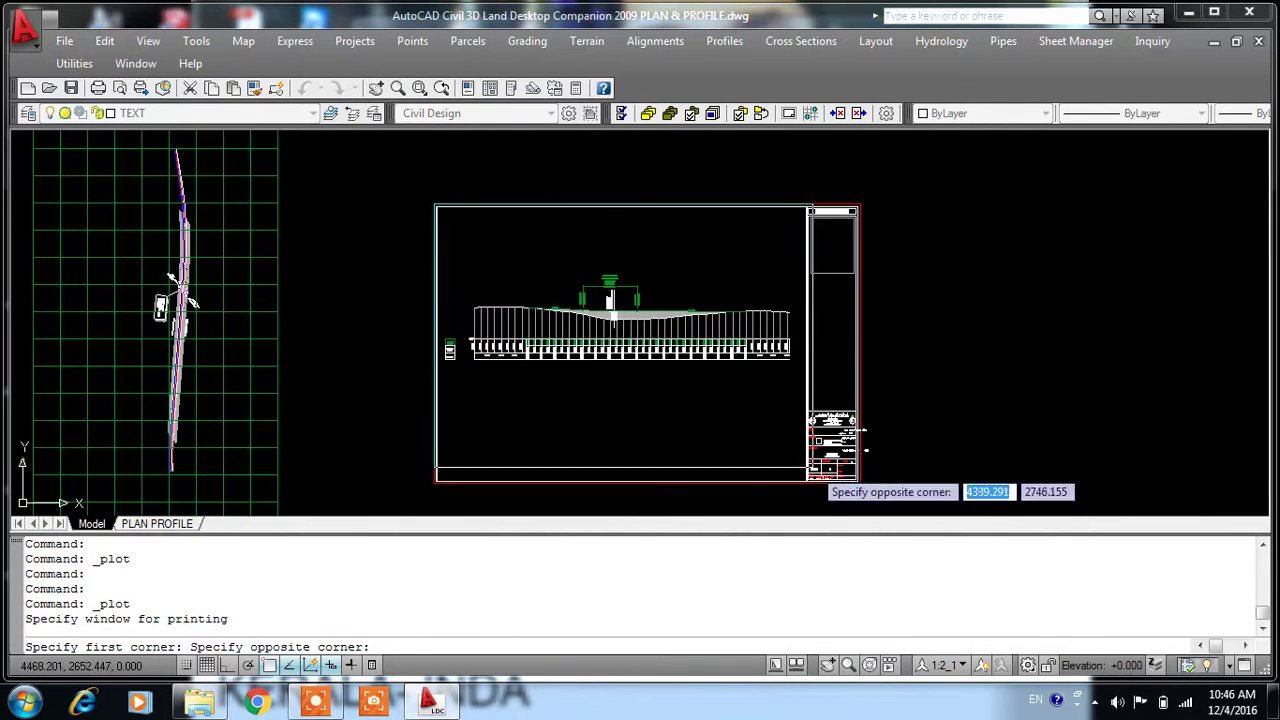
scroll(840, 475, up, 3)
click(823, 465)
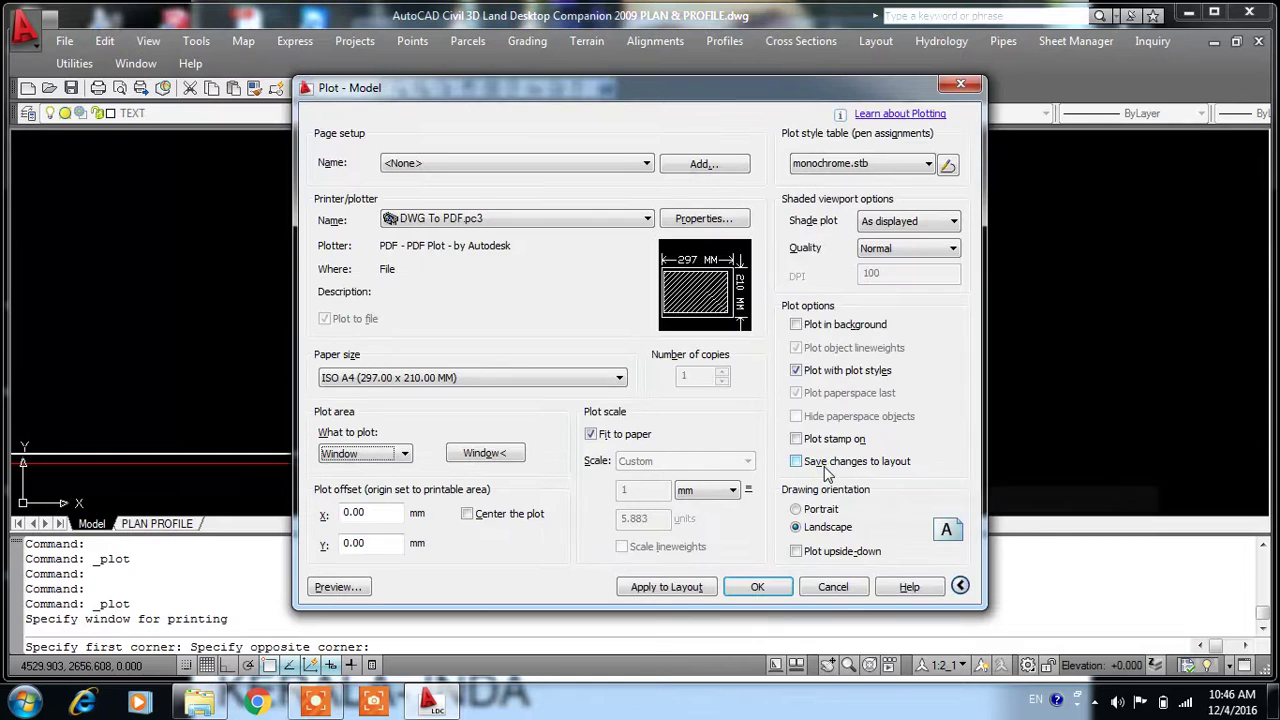
- Centre the plot on the paper and turn off Fit to paper
click(591, 435)
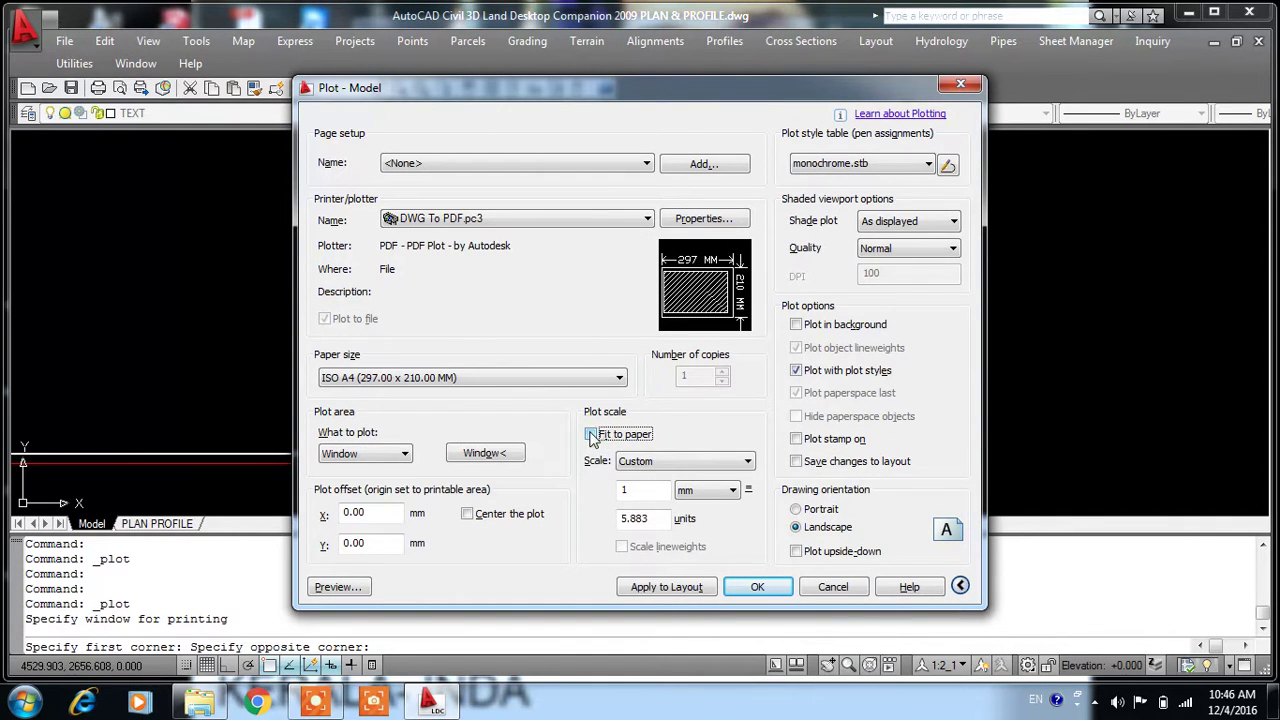
click(467, 513)
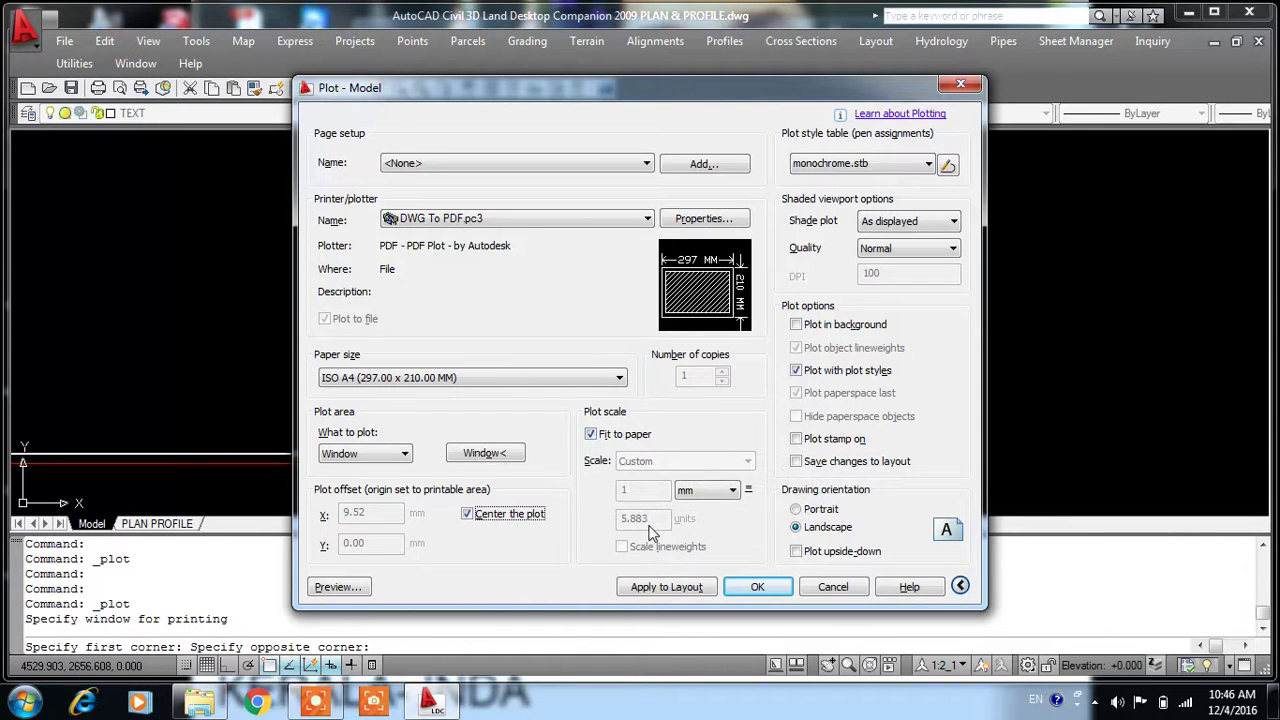
click(591, 434)
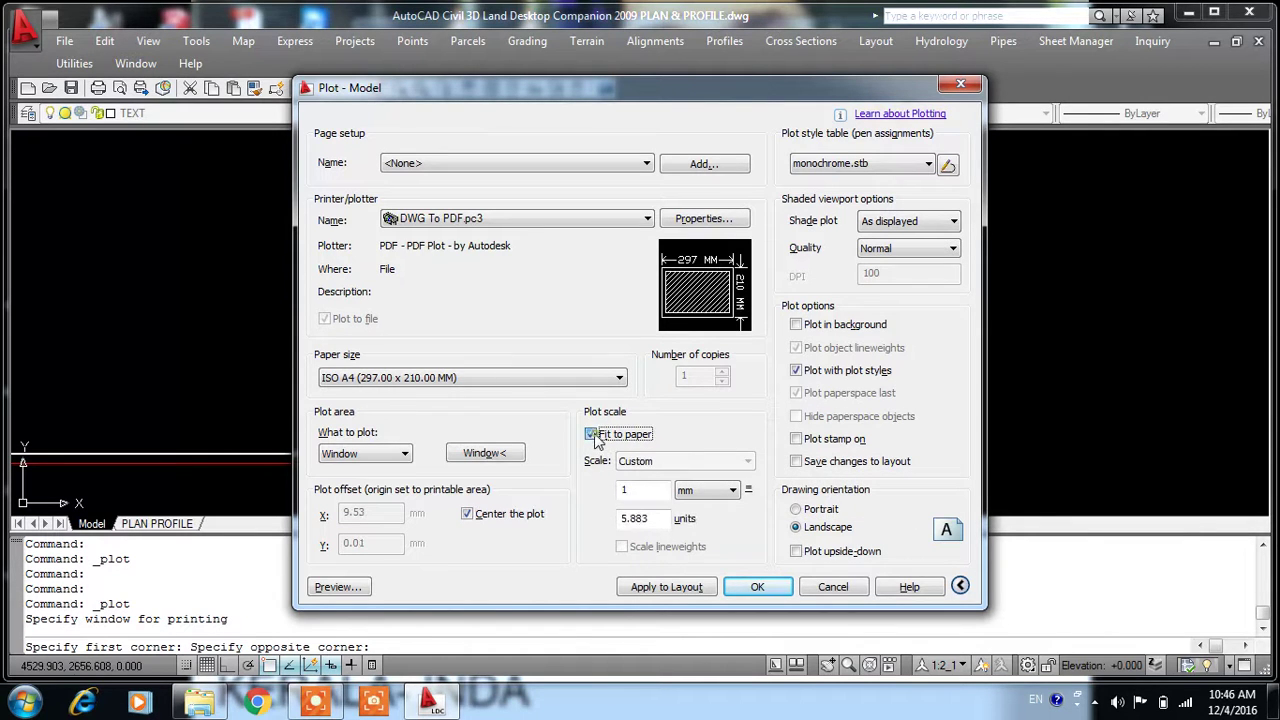
- Set the custom plot scale to 1 mm = 6 units and close the plot settings
drag(650, 518, 614, 517)
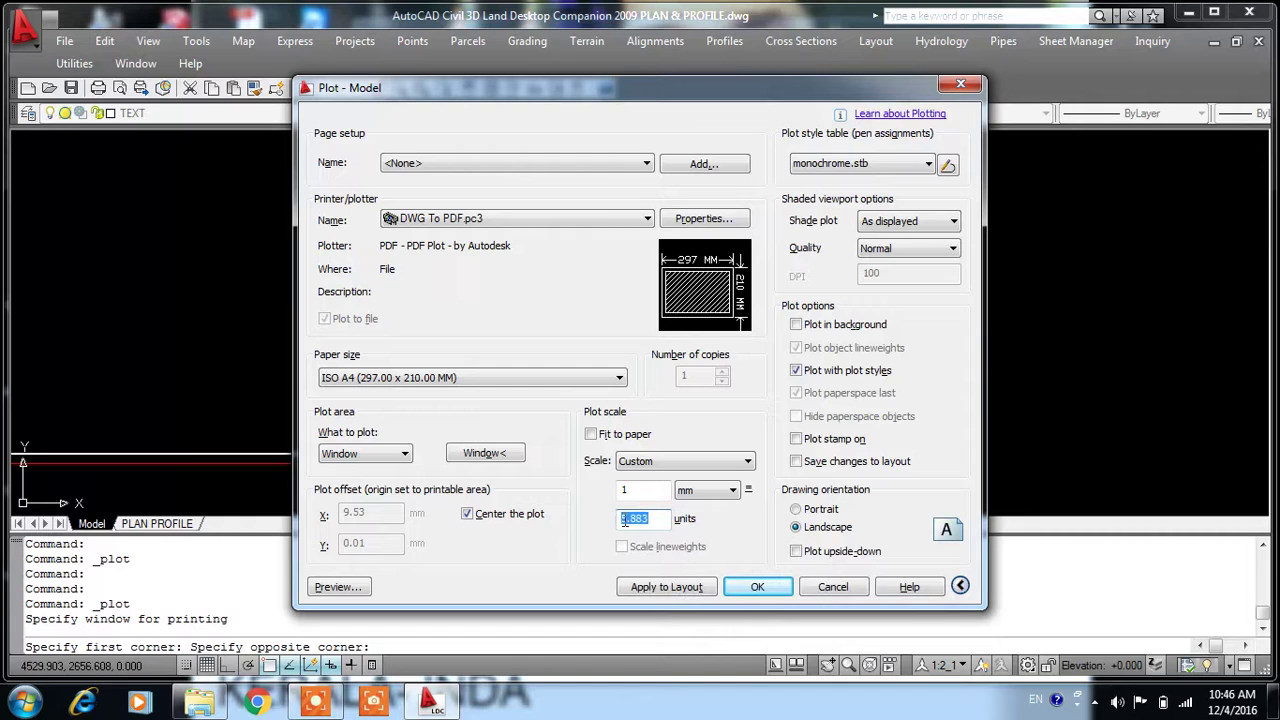
click(651, 517)
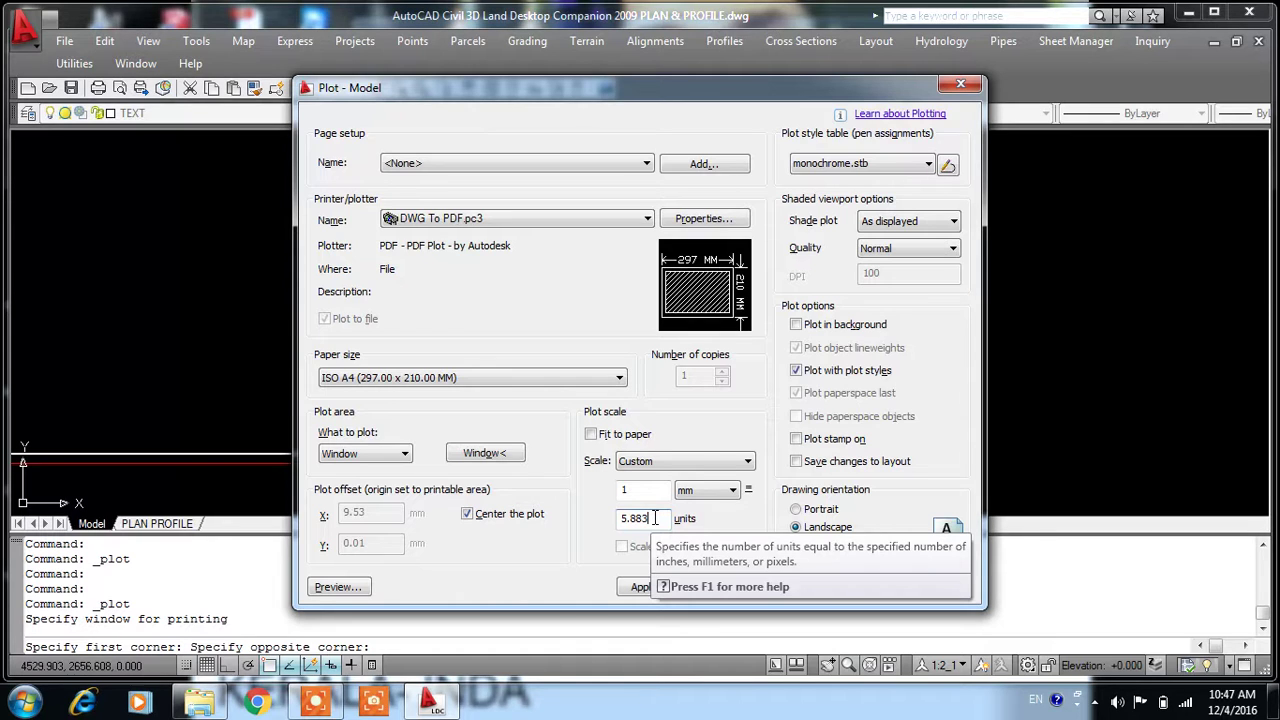
double_click(655, 517)
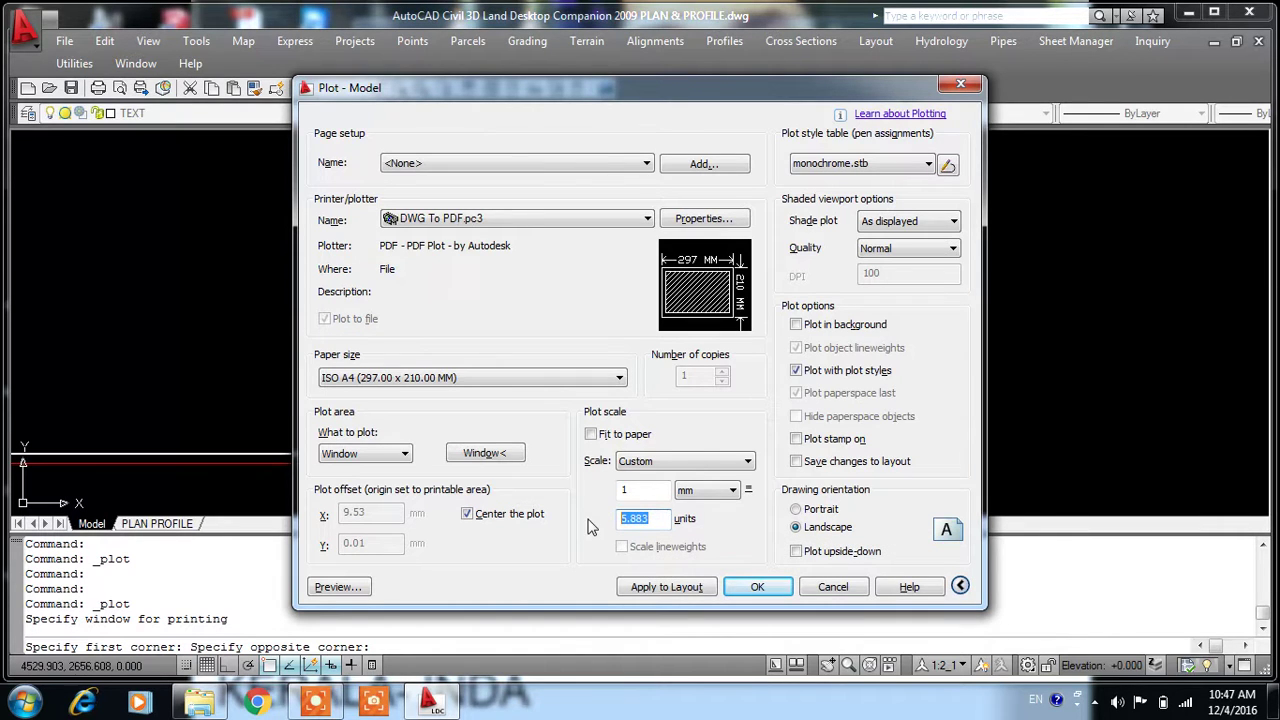
text(58)
key(BackSpace)
key(BackSpace)
key(BackSpace)
text(6000)
double_click(647, 522)
text(6)
click(960, 84)
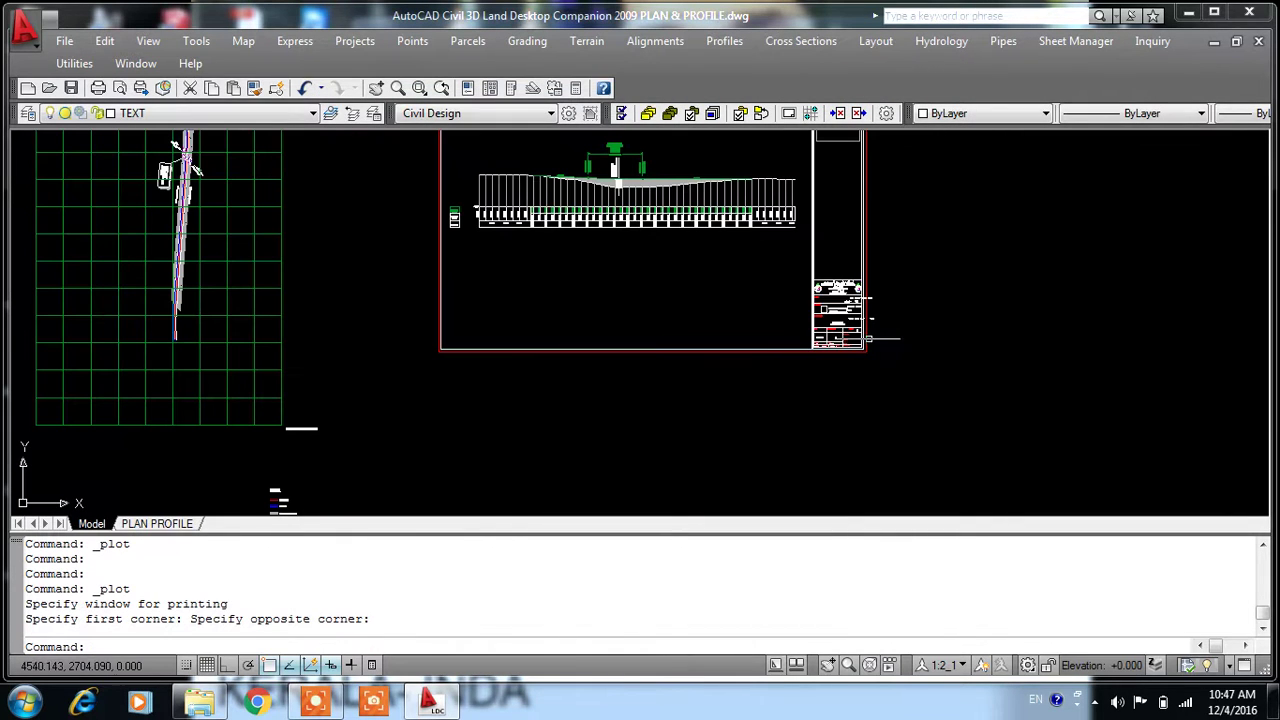
mouse_move(838, 315)
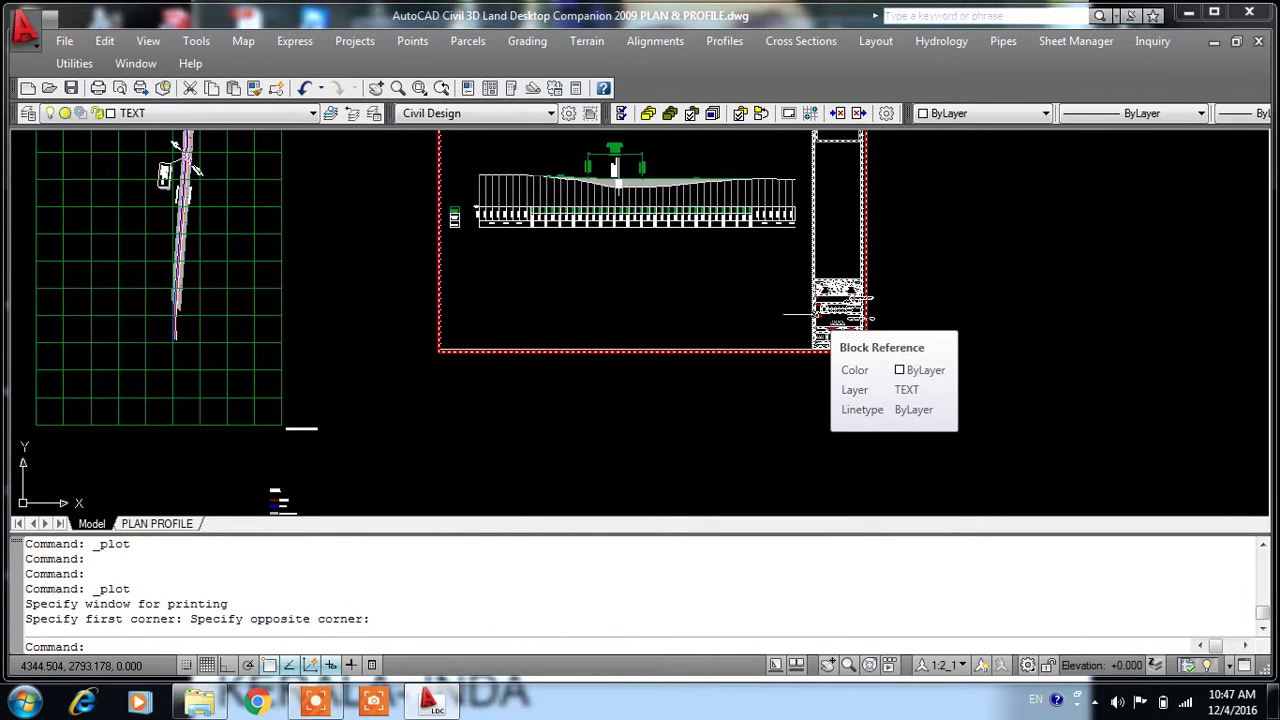
- Reopen the plot settings and apply the <Previous plot> page setup
text(P)
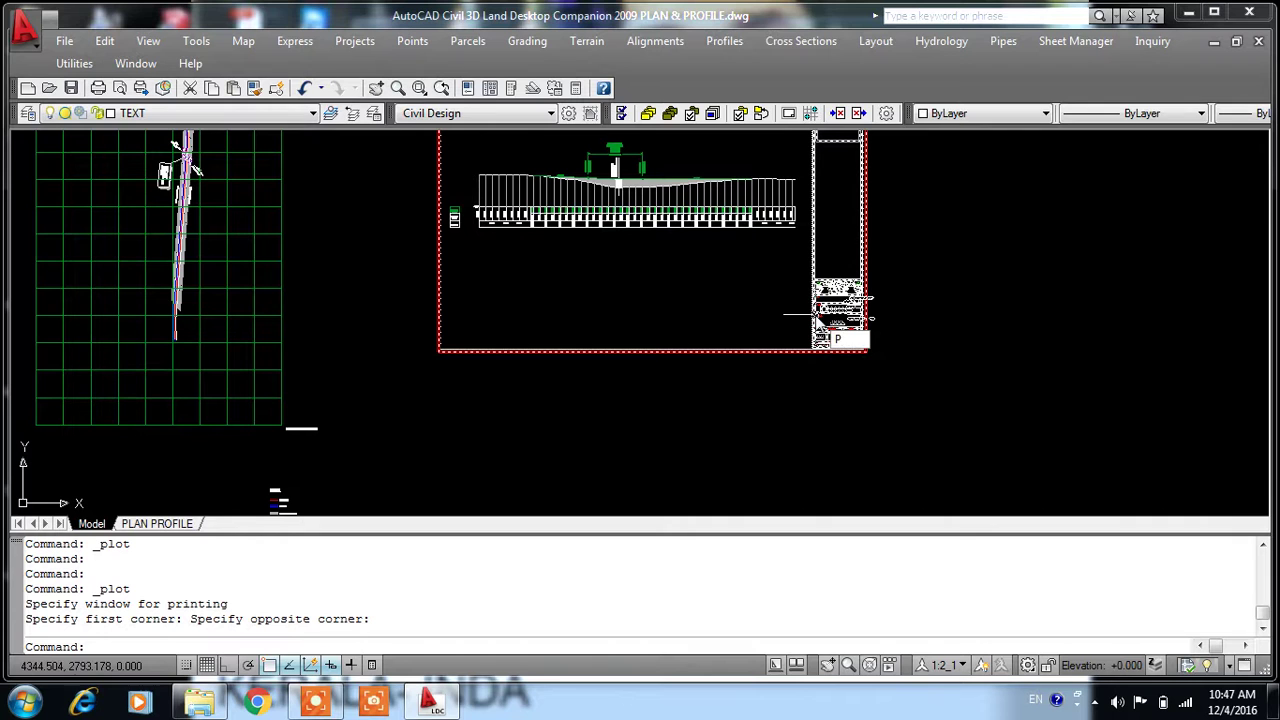
key(Escape)
click(770, 305)
click(749, 288)
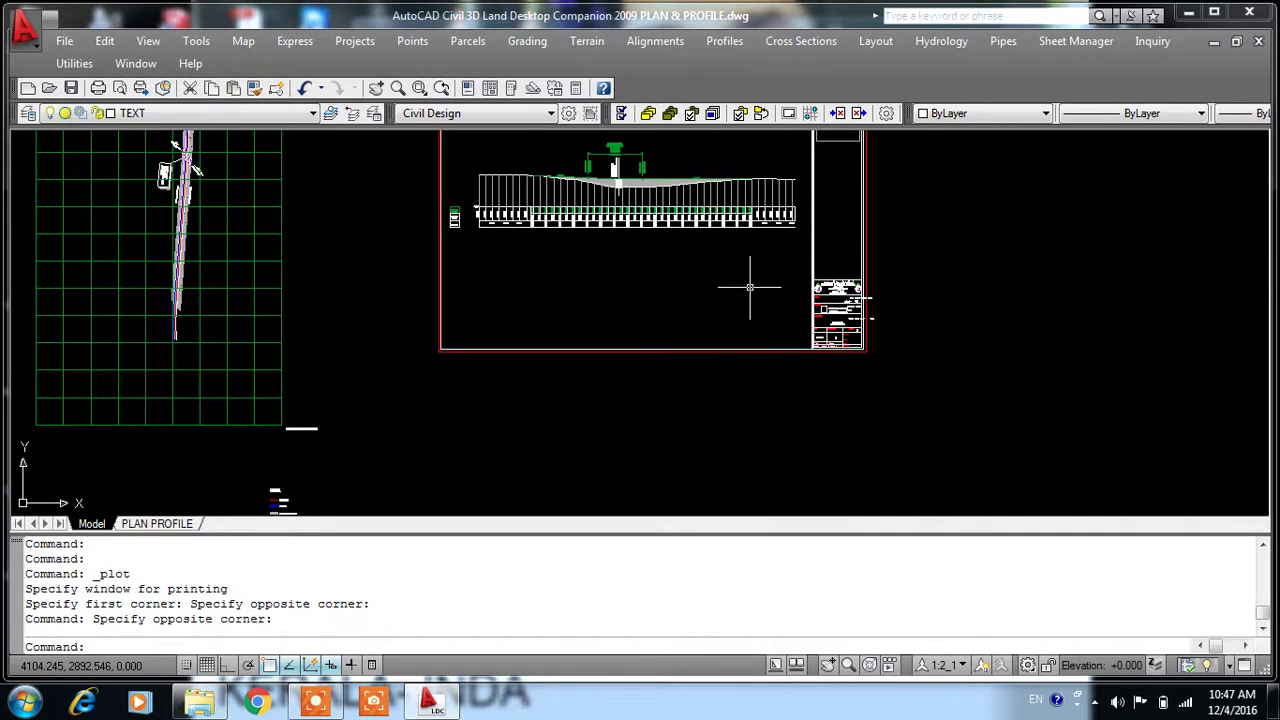
key(Return)
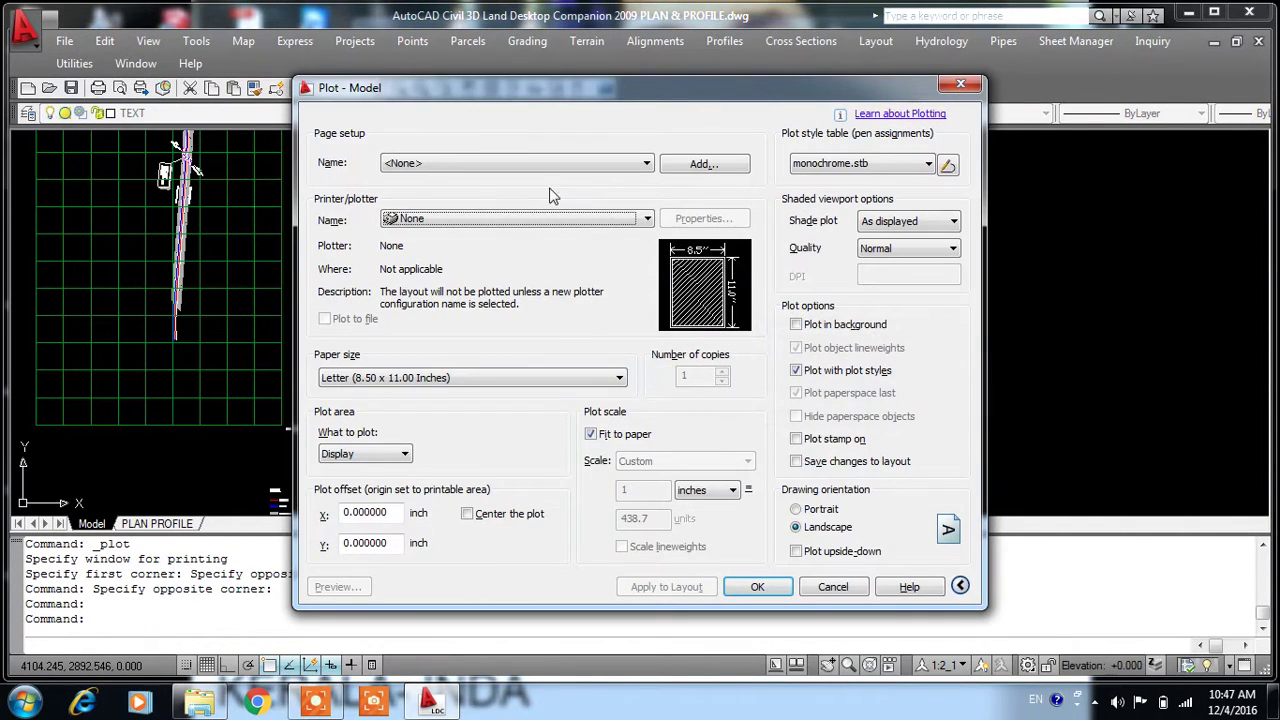
click(508, 166)
click(470, 192)
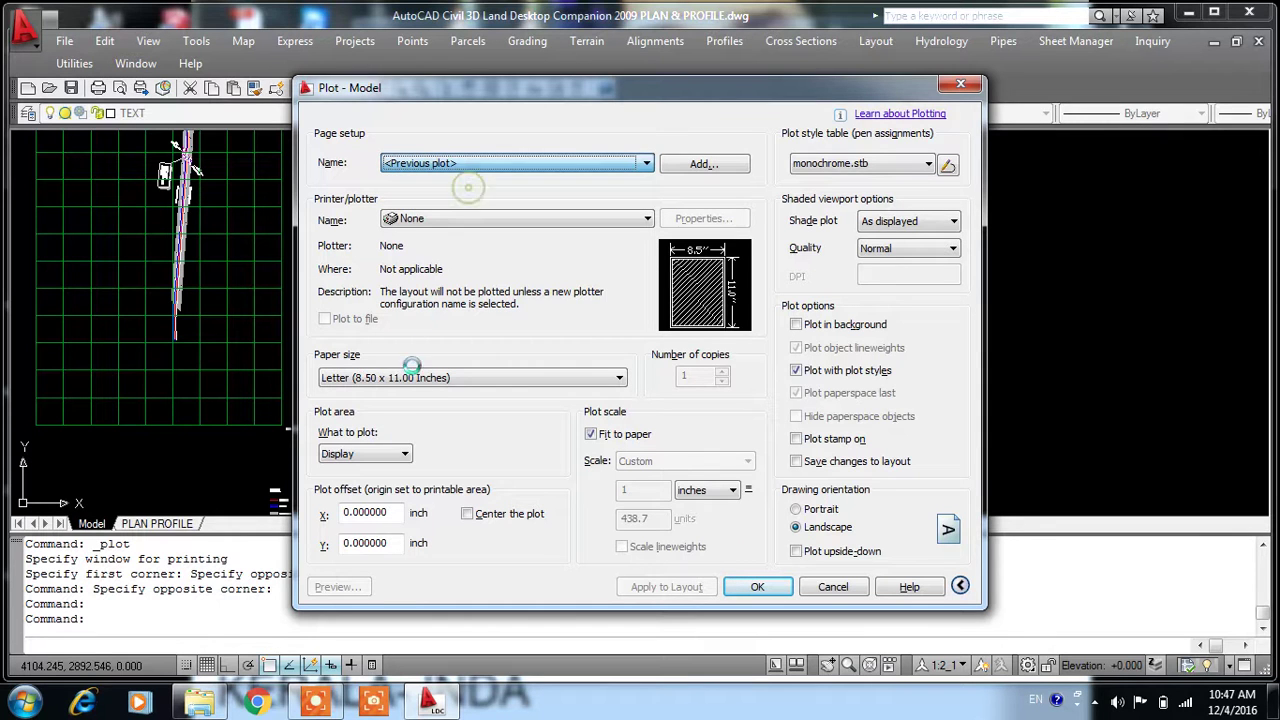
- Redefine the plot window, picking its first corner at the sheet's lower-left
click(485, 453)
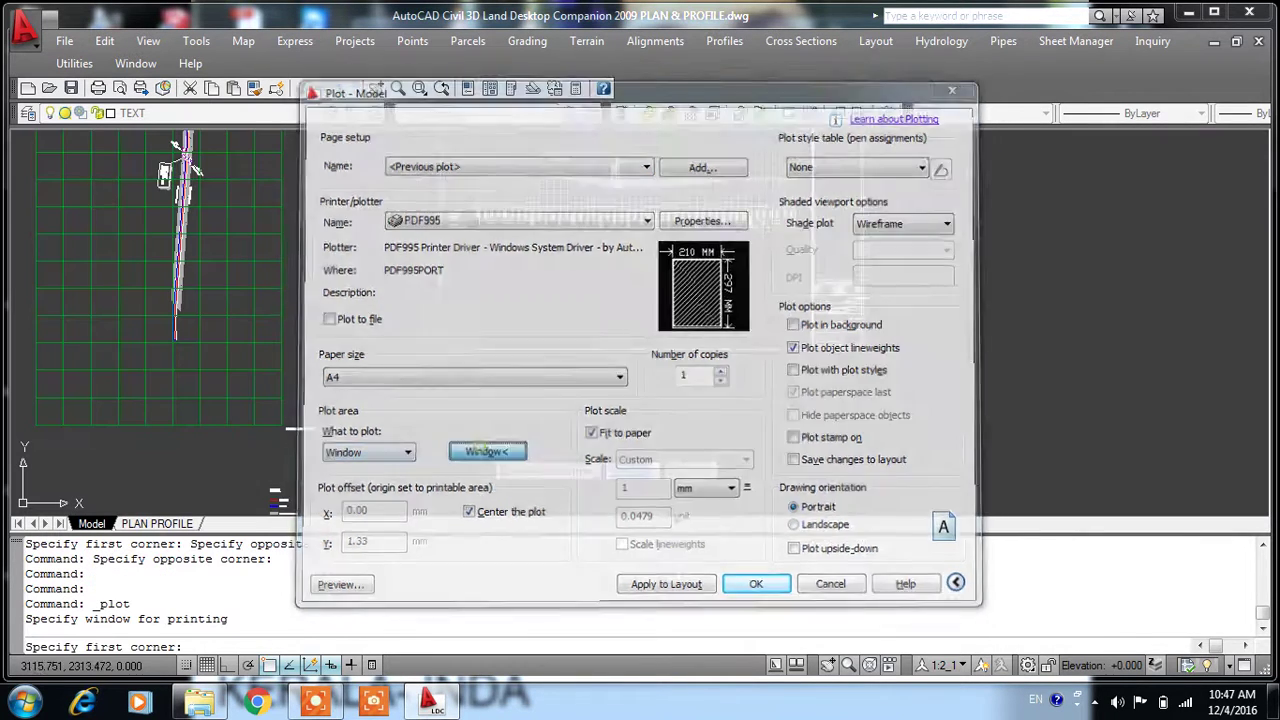
scroll(463, 450, up, 3)
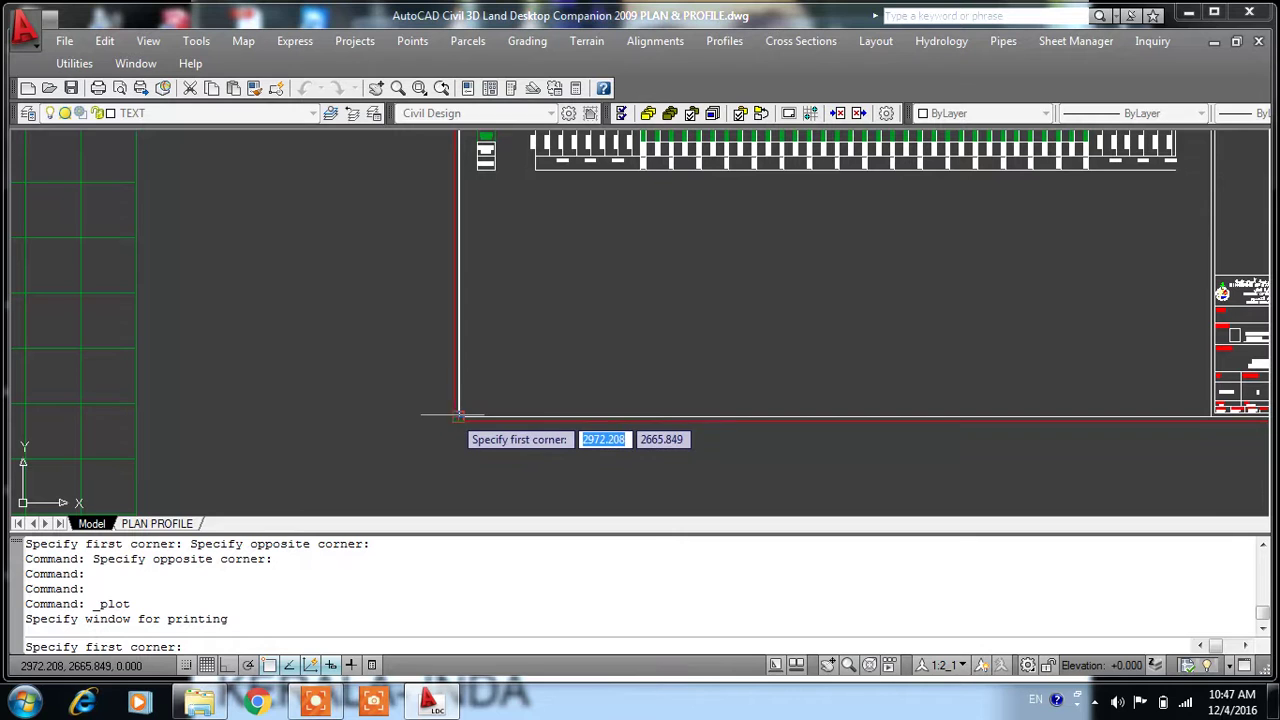
click(453, 421)
scroll(453, 421, down, 4)
scroll(700, 345, up, 2)
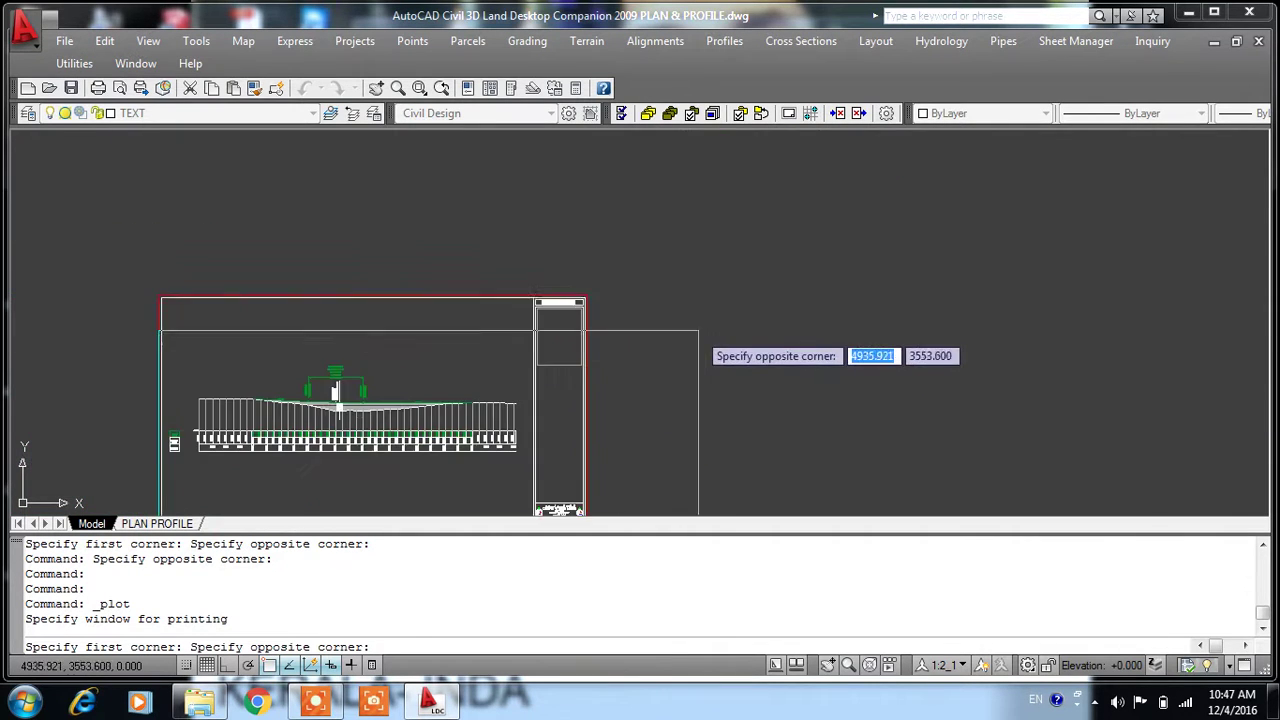
scroll(610, 300, up, 2)
scroll(567, 308, up, 1)
- Finish the plot window and switch the orientation to landscape, keeping Fit to paper on
click(567, 308)
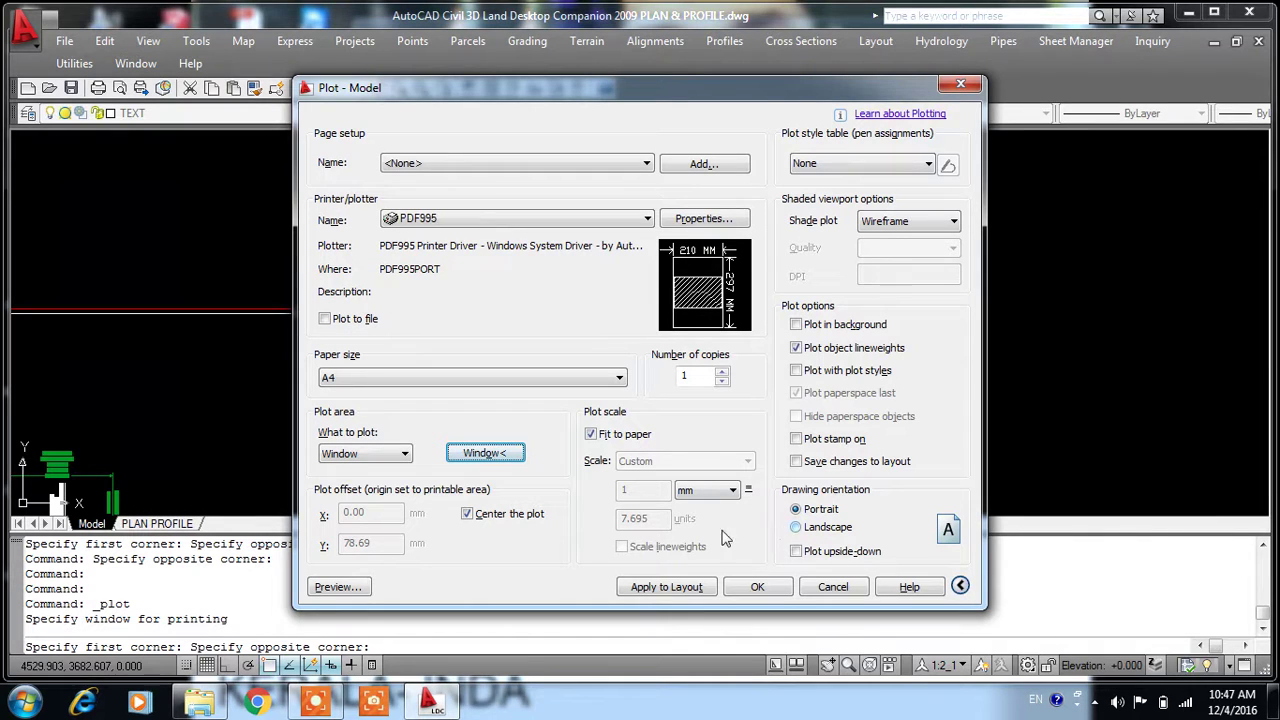
click(797, 527)
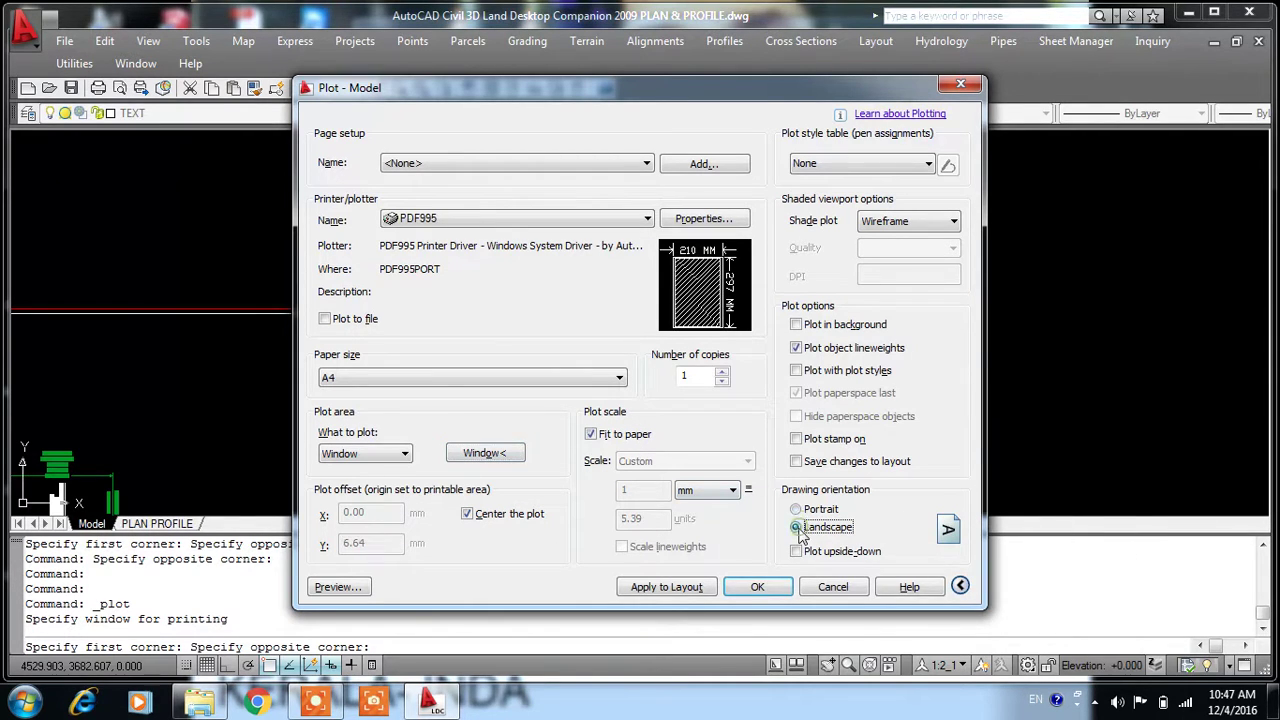
click(590, 434)
click(590, 434)
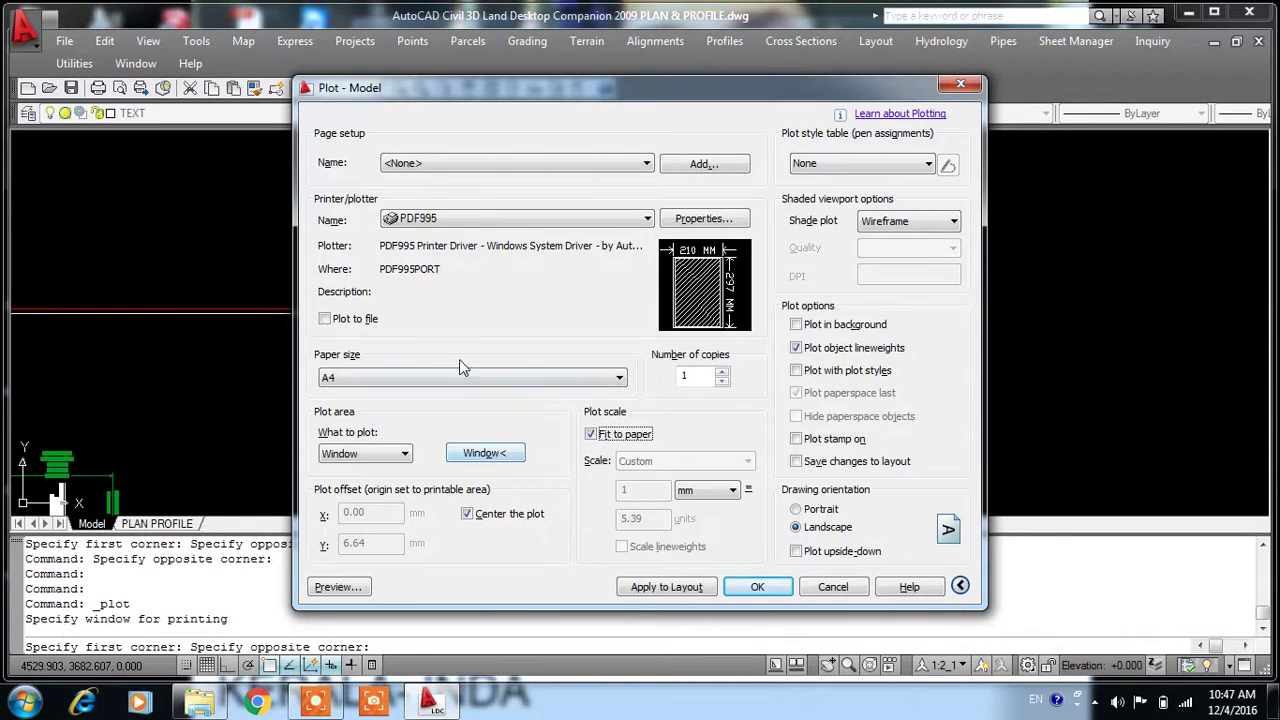
- Choose the DWG To PDF plotter with ISO expand A4 paper, fitted at 1 mm = 5.689 units
click(480, 220)
scroll(472, 305, down, 1)
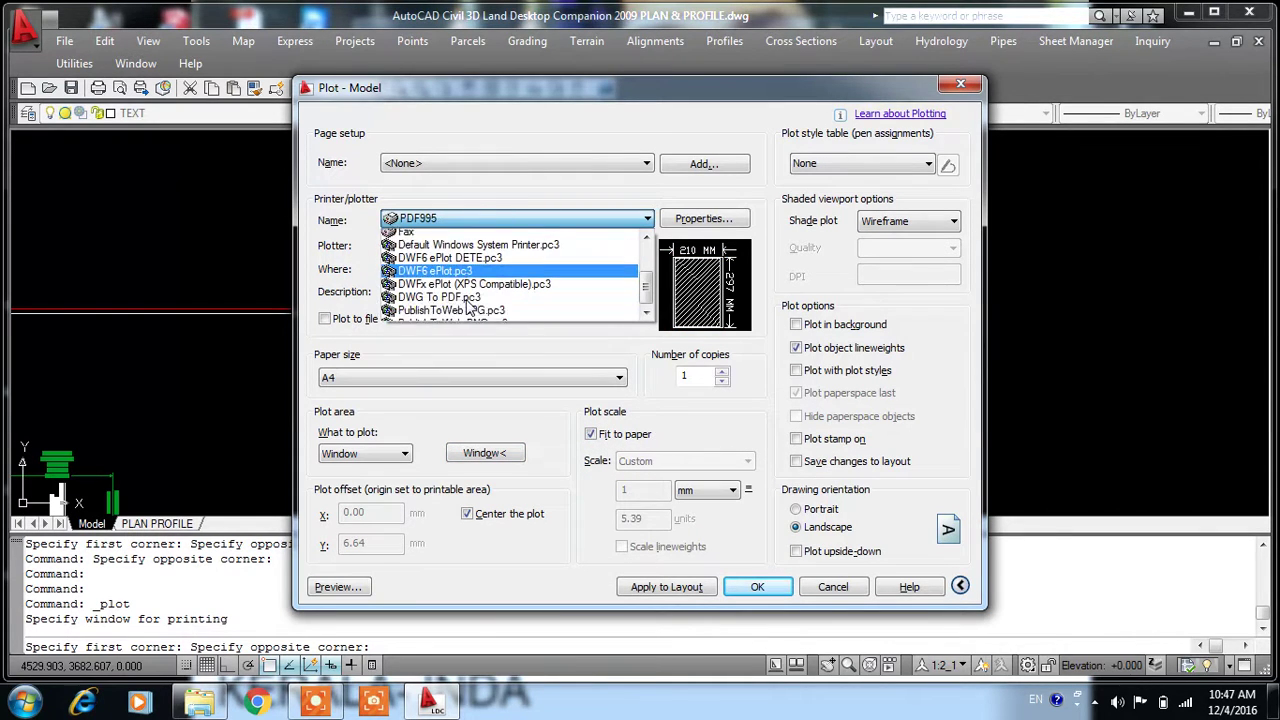
scroll(472, 312, down, 1)
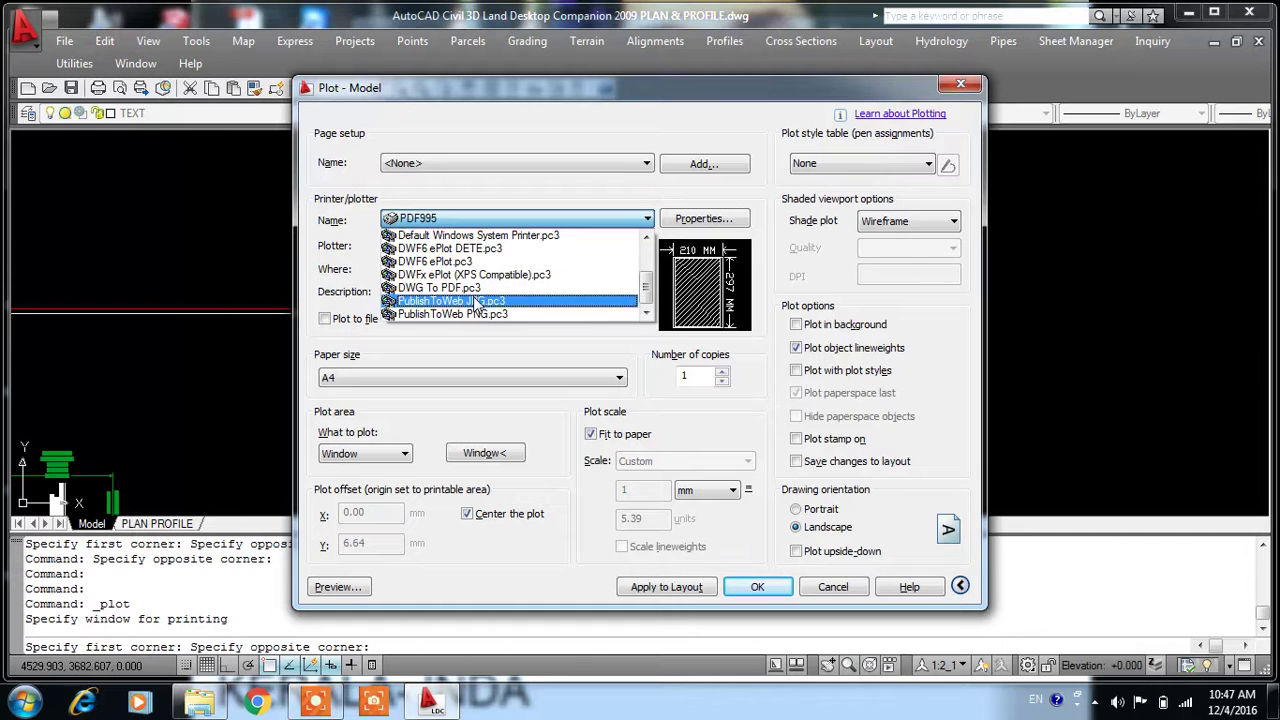
click(474, 288)
click(590, 434)
click(590, 434)
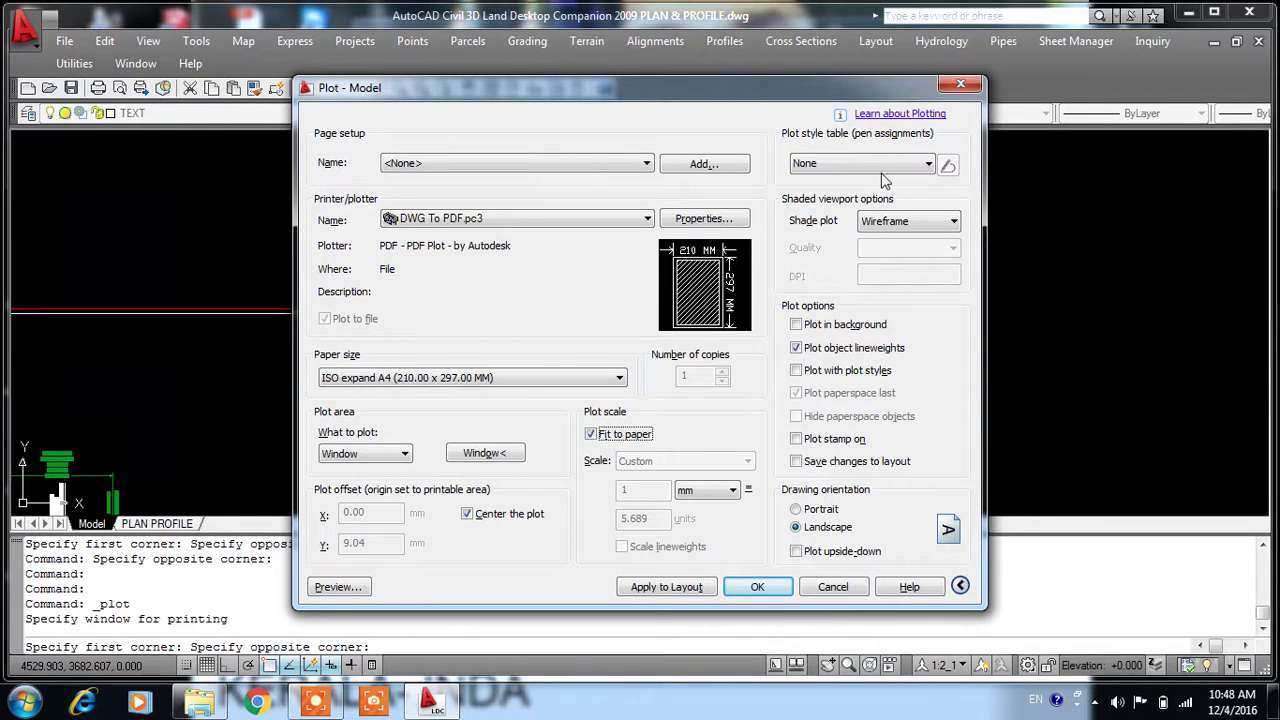
- Add a new Layout1 sheet, erase its default viewport, and bring up its Page Setup Manager
click(955, 87)
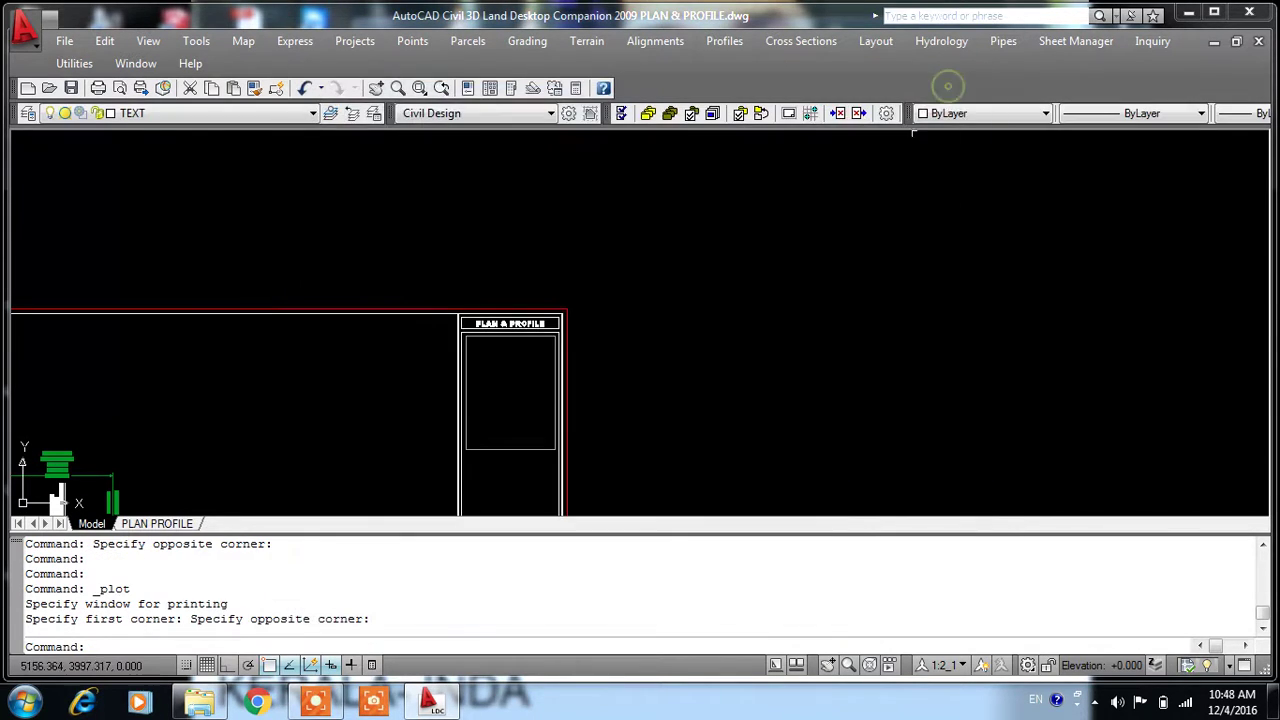
right_click(200, 524)
click(277, 249)
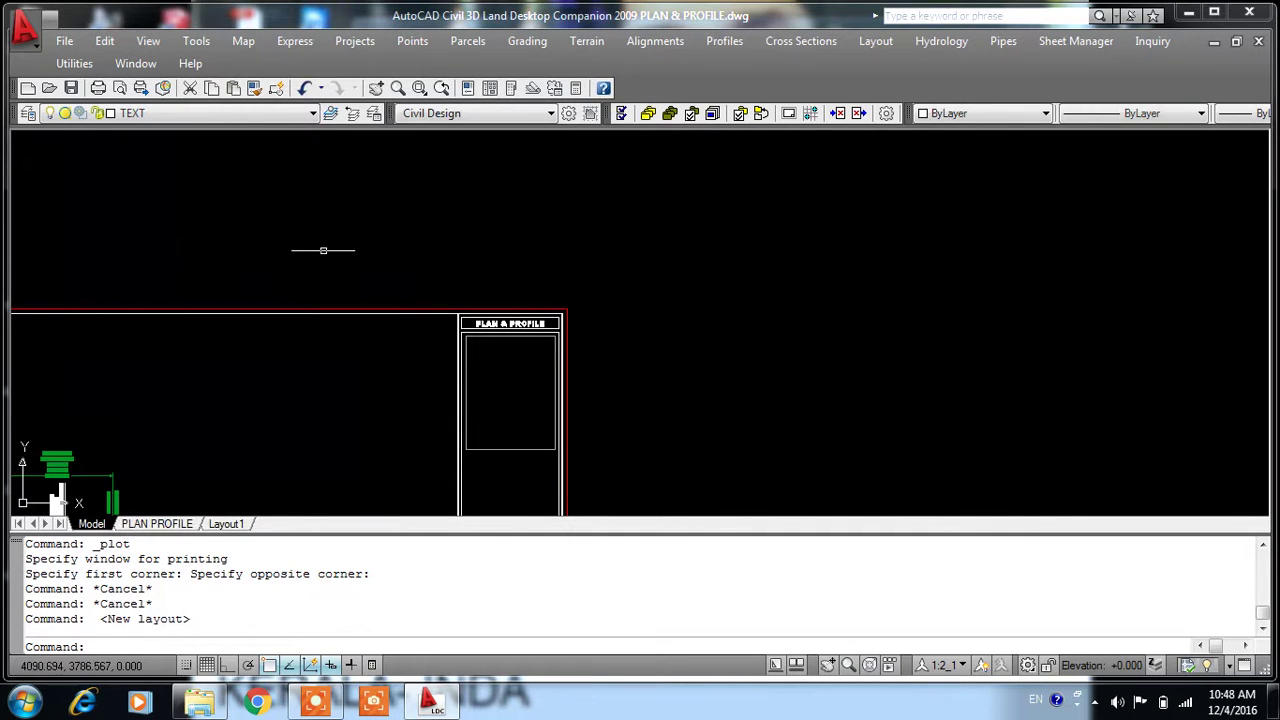
click(236, 524)
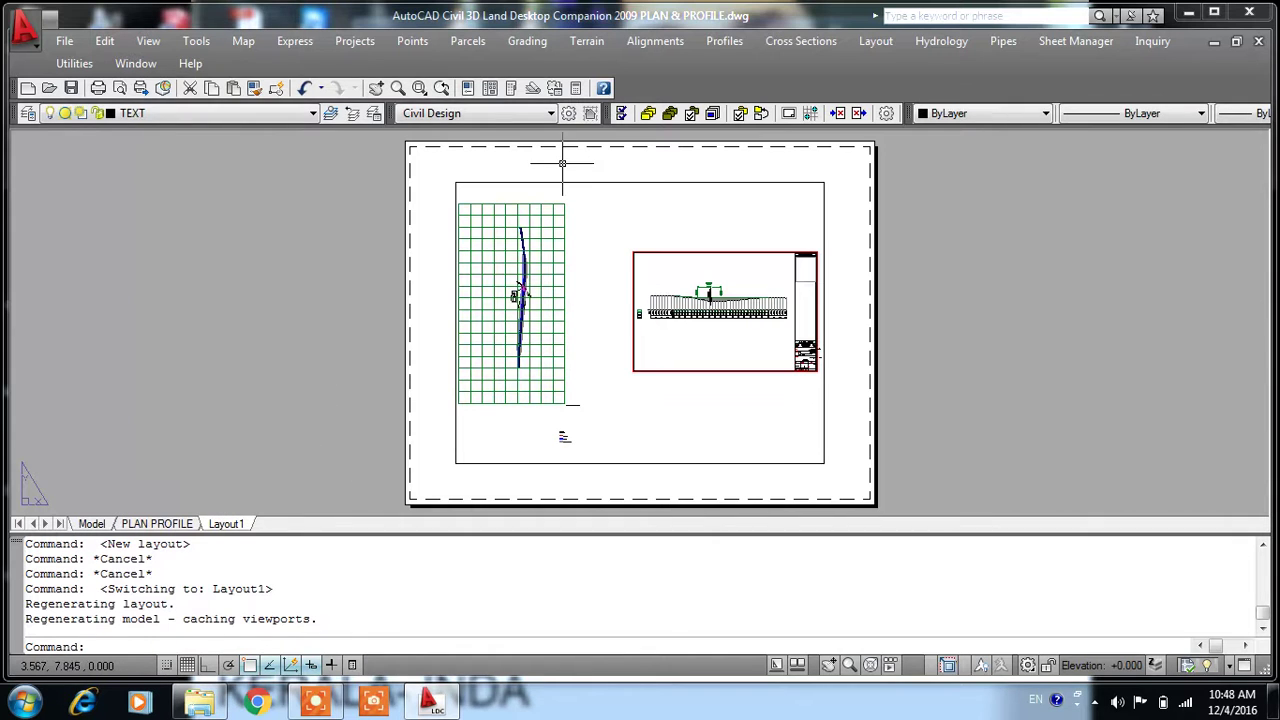
click(533, 185)
key(Delete)
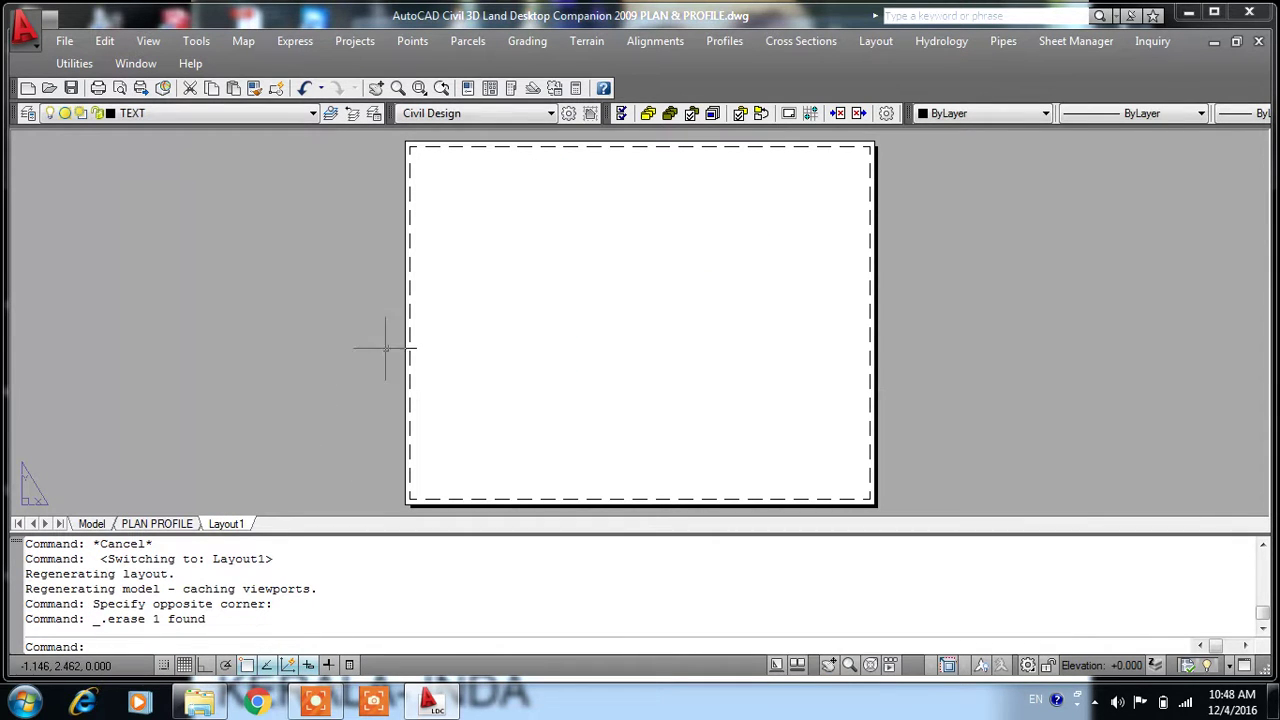
right_click(231, 532)
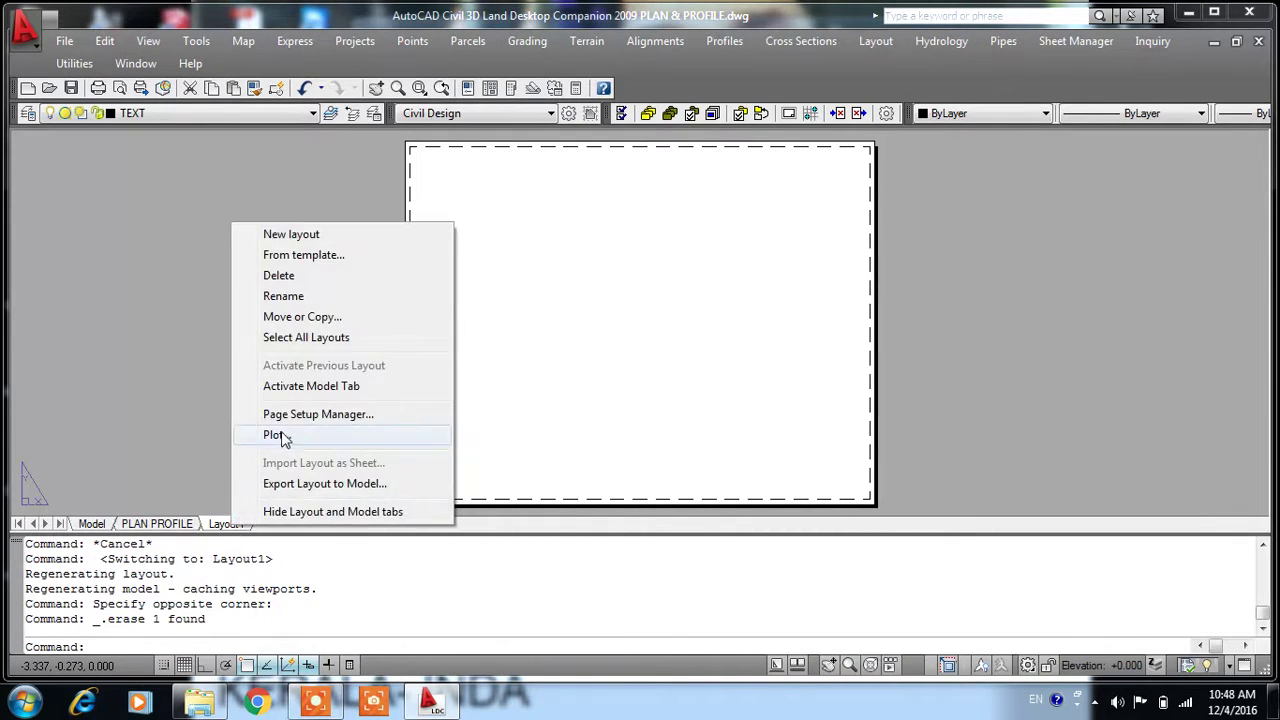
click(306, 411)
- Give Layout1's page setup DWG To PDF.pc3, ISO A4 (297 x 210 mm) paper and 1 mm = 6 units
click(784, 317)
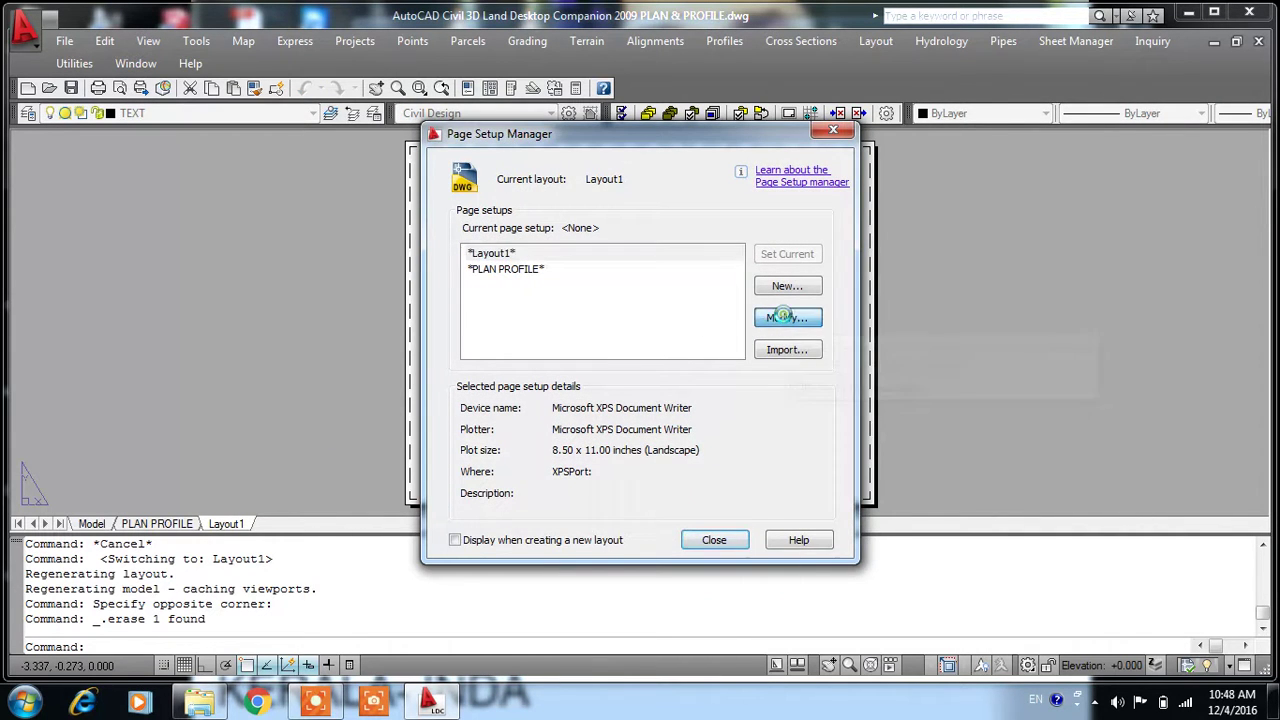
click(528, 213)
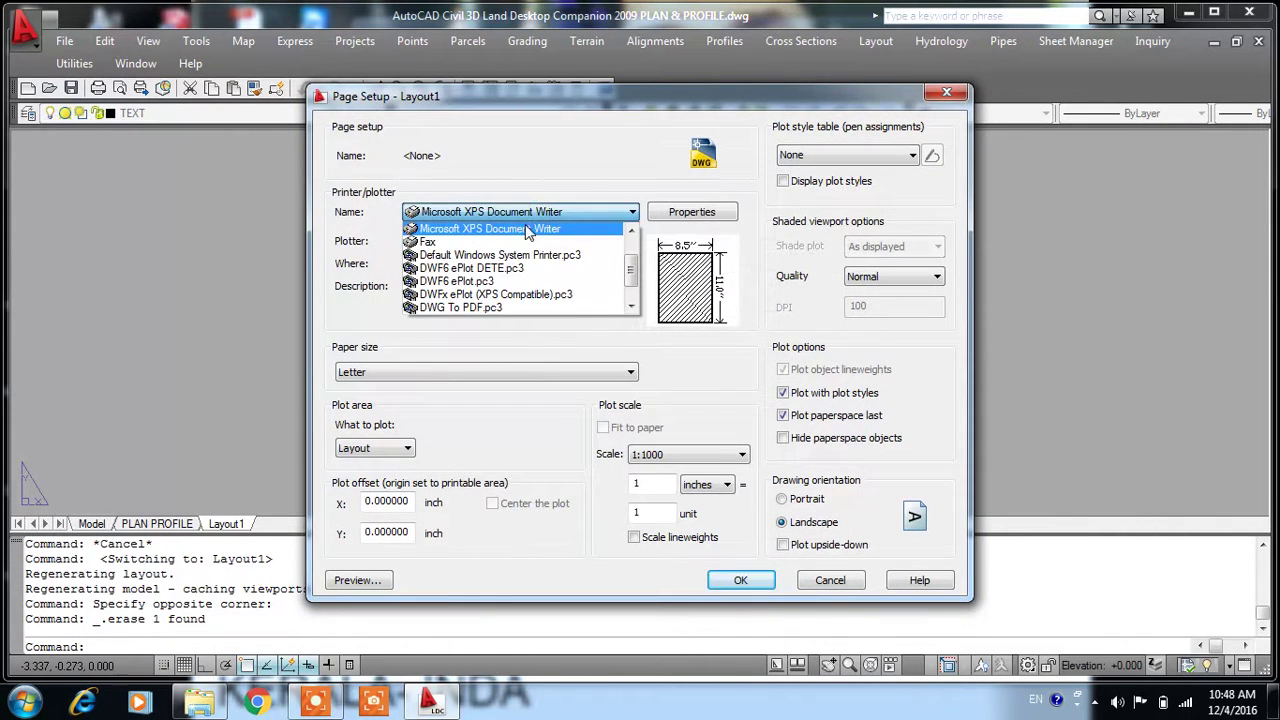
click(497, 309)
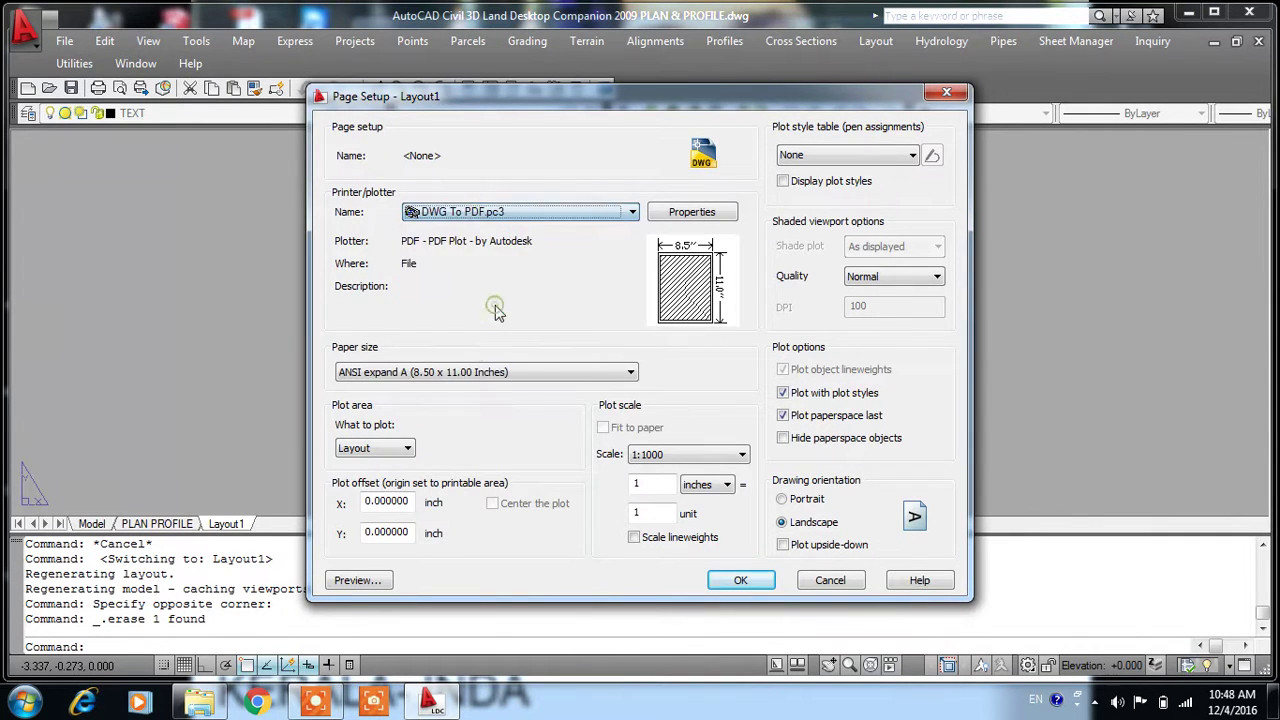
click(480, 371)
scroll(463, 247, up, 2)
scroll(463, 247, up, 3)
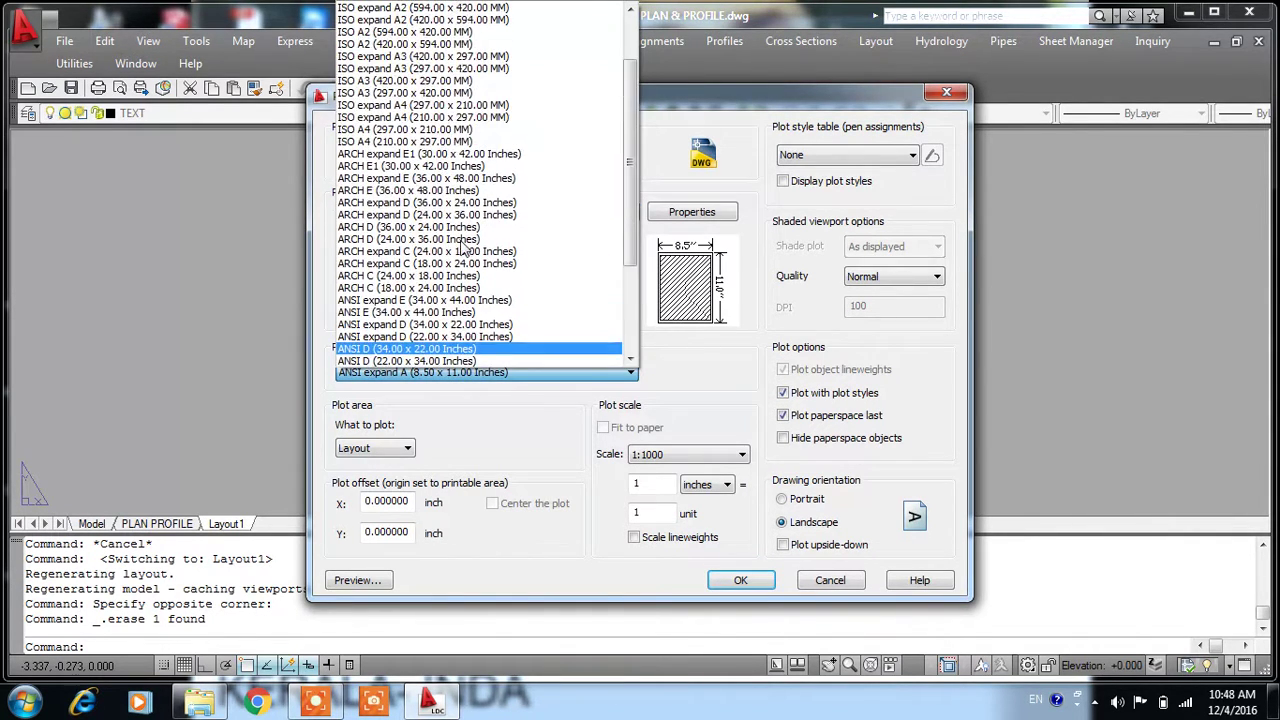
click(427, 130)
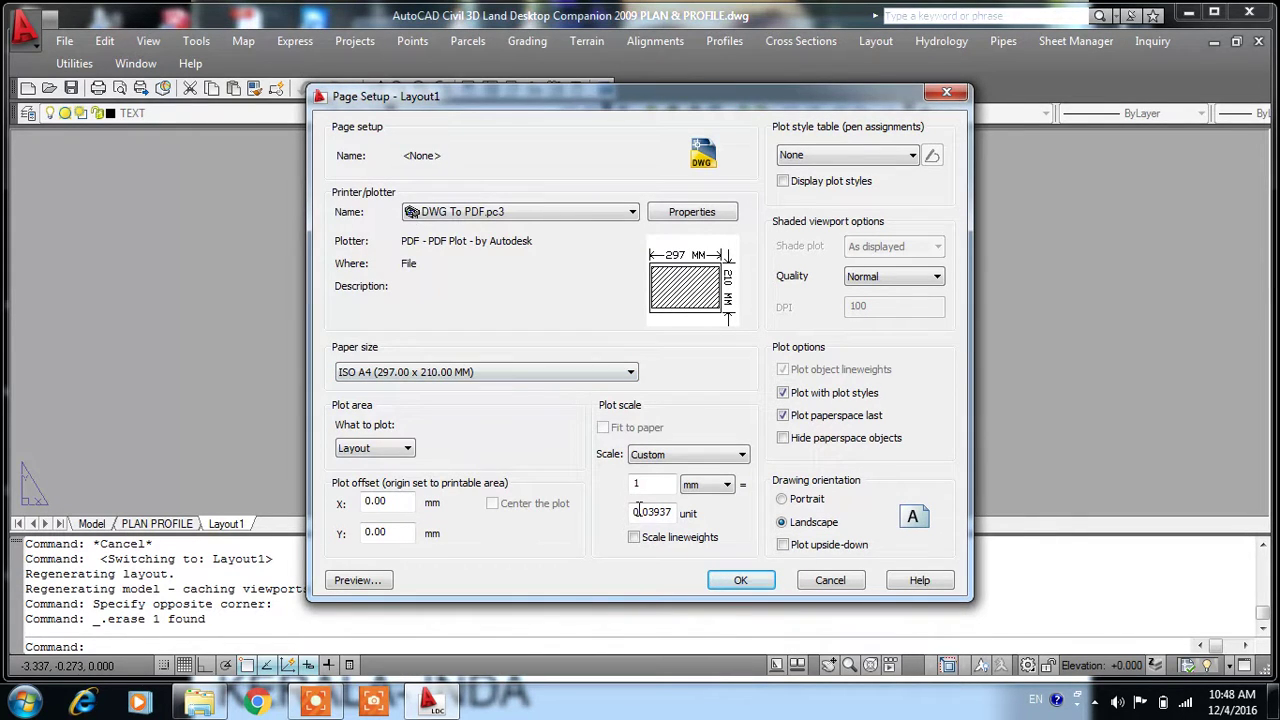
drag(673, 512, 540, 512)
text(6)
click(758, 588)
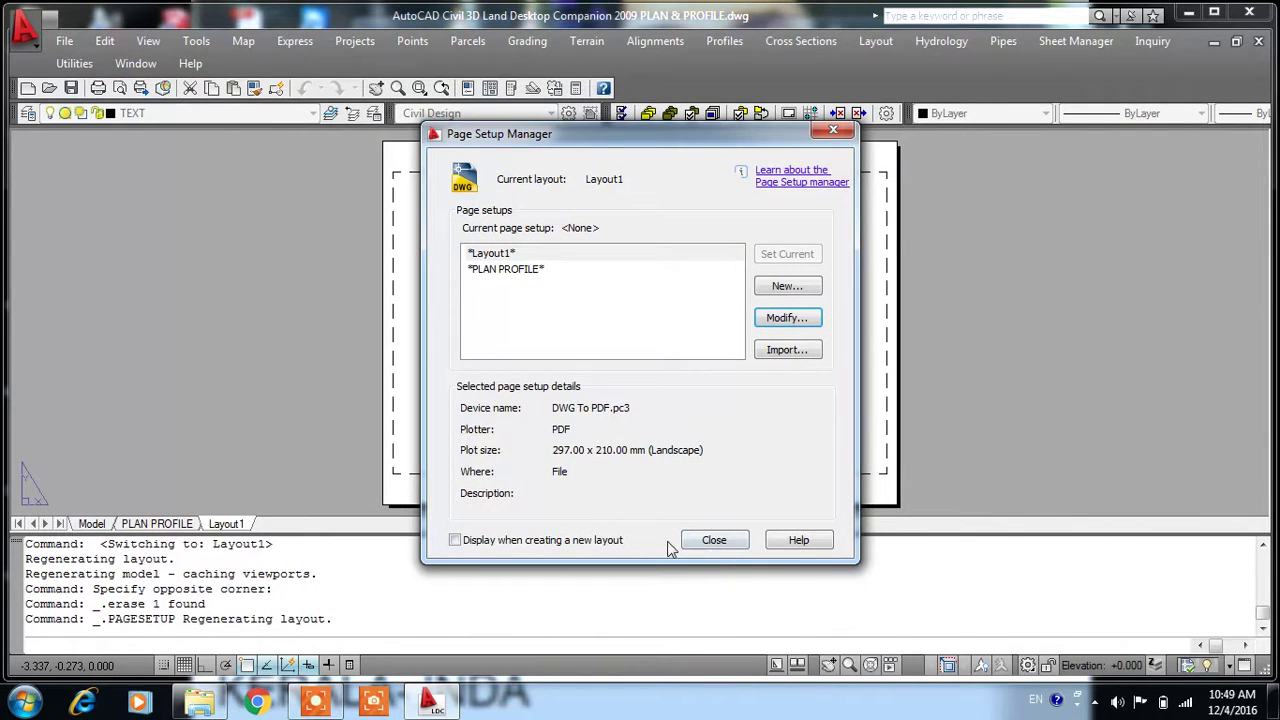
click(712, 540)
scroll(577, 337, down, 2)
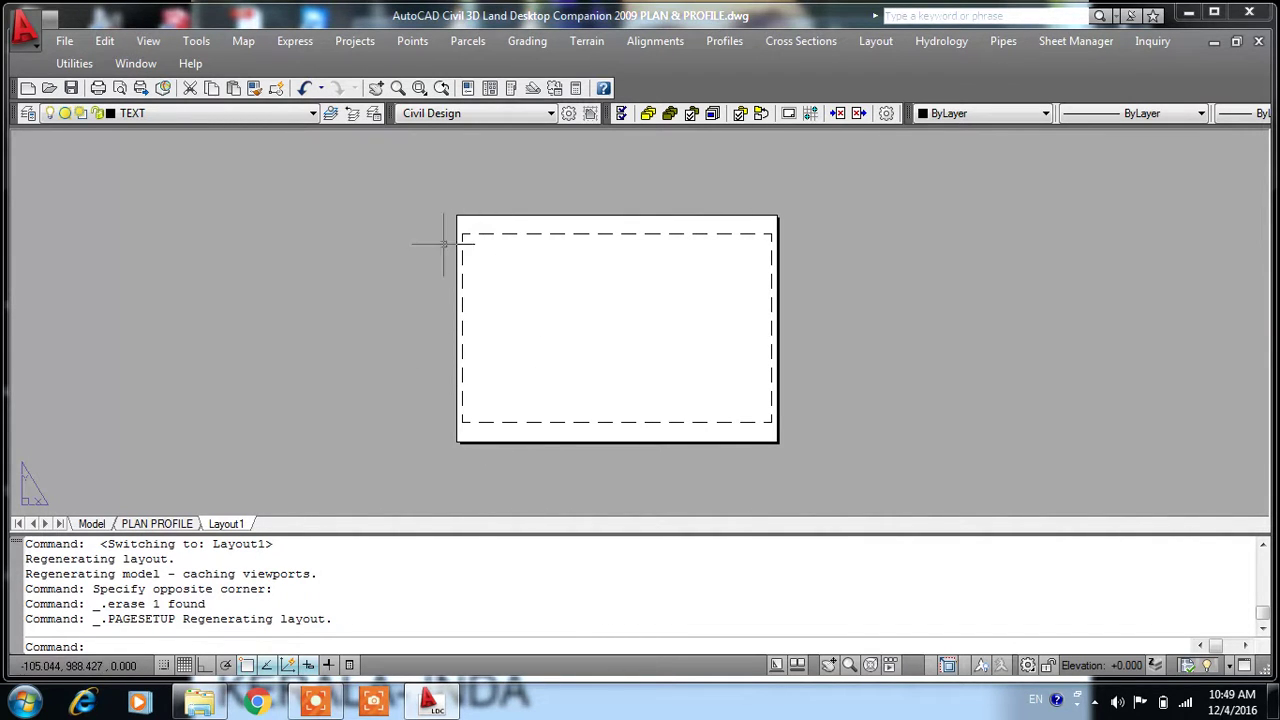
- Cut the border and title-block frame out of the Model drawing
key(Escape)
key(Escape)
click(91, 523)
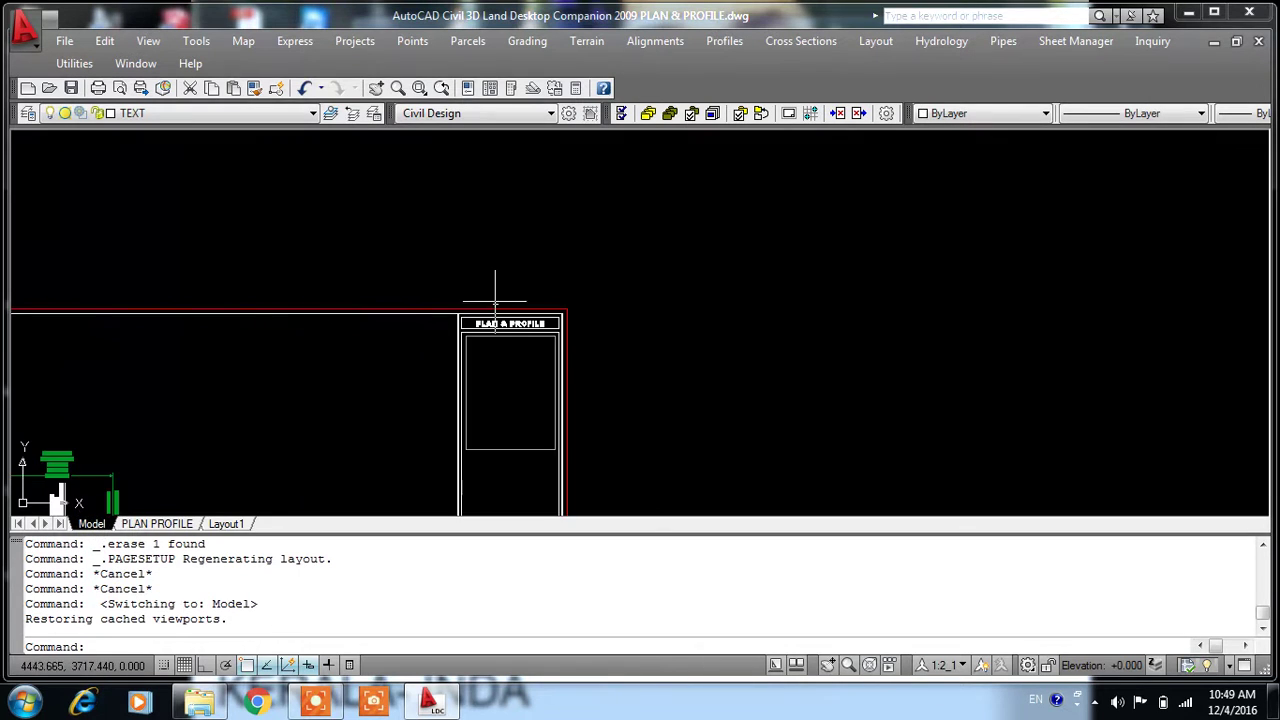
click(626, 224)
click(534, 304)
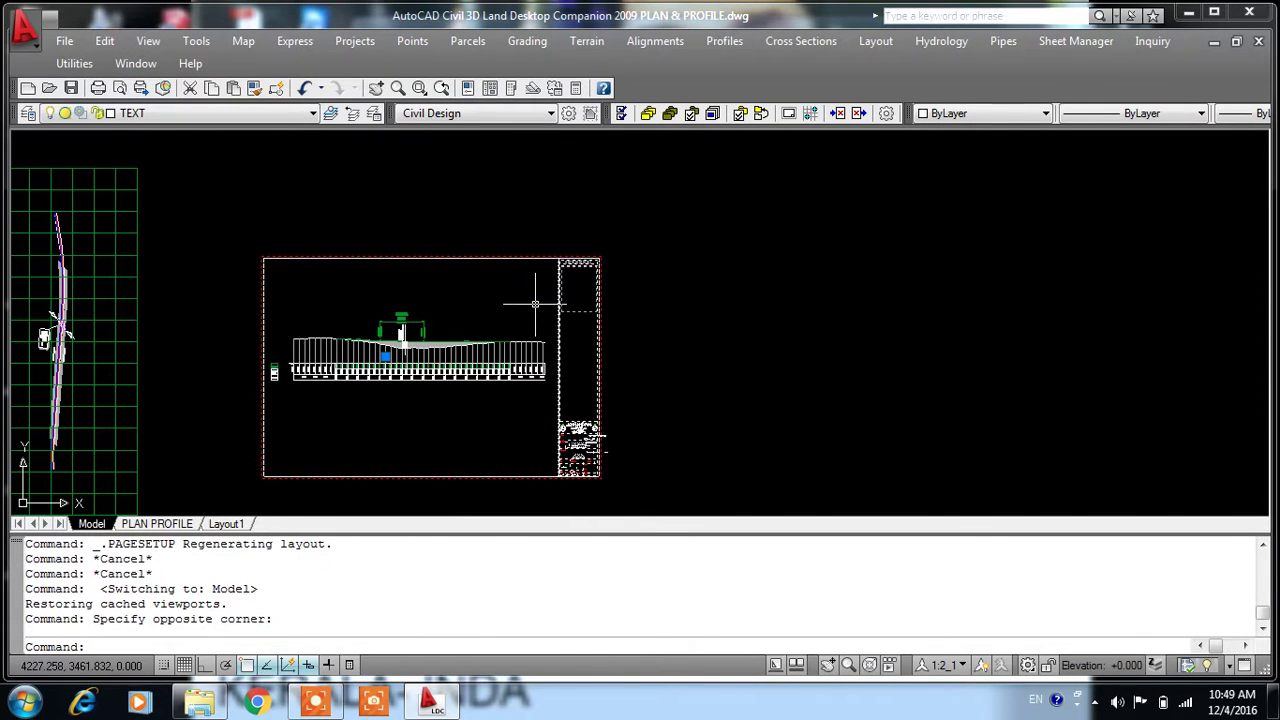
key(ctrl+x)
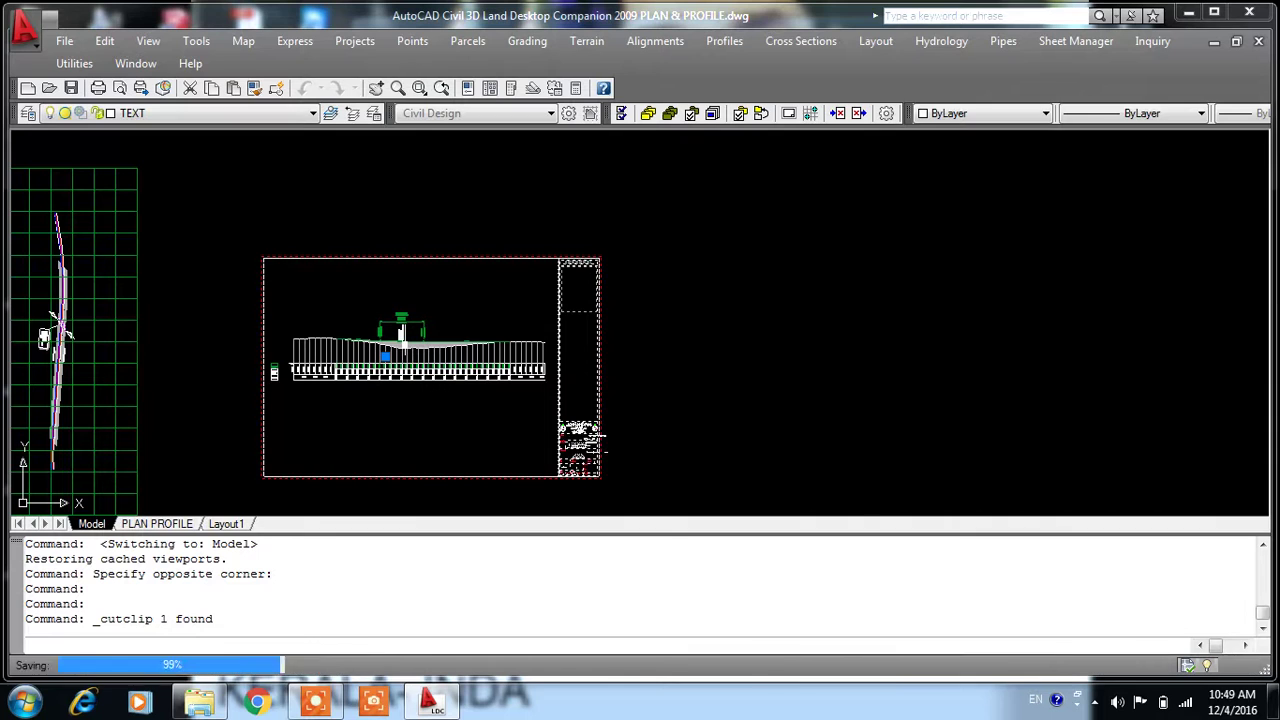
- Paste the frame onto the Layout1 sheet, accepting the mixed AEC objects warning
click(226, 523)
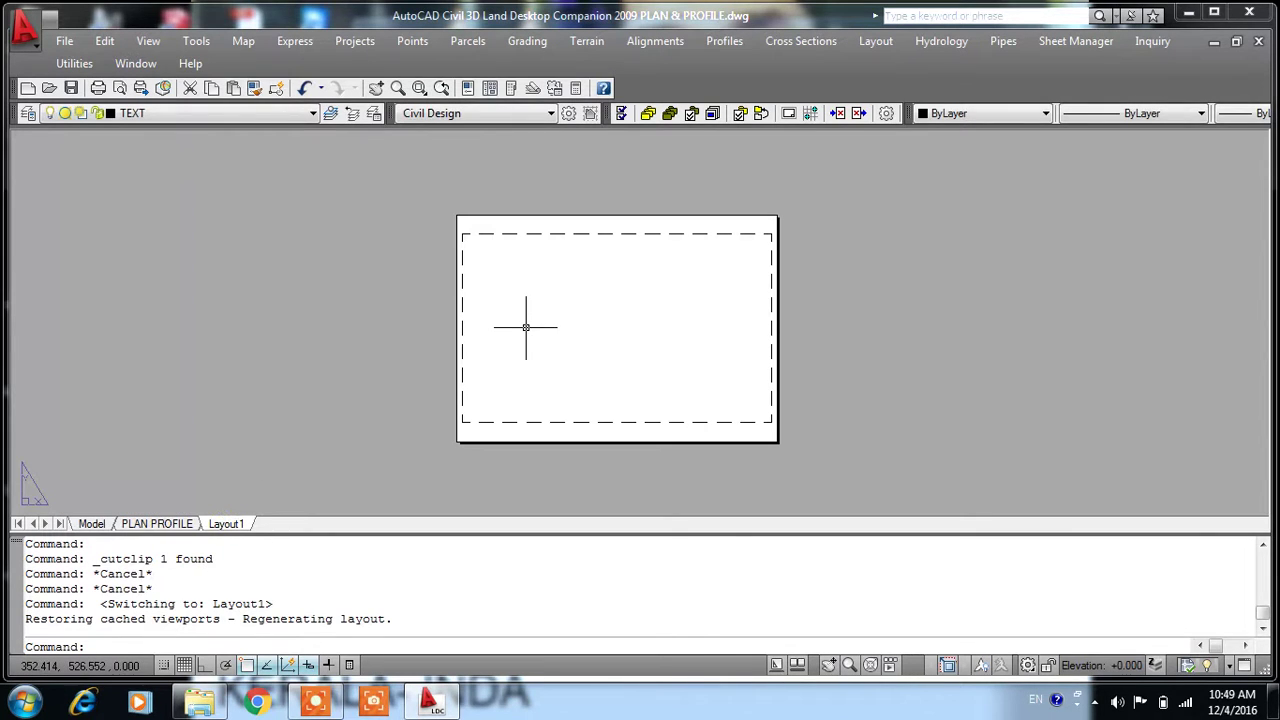
key(ctrl+v)
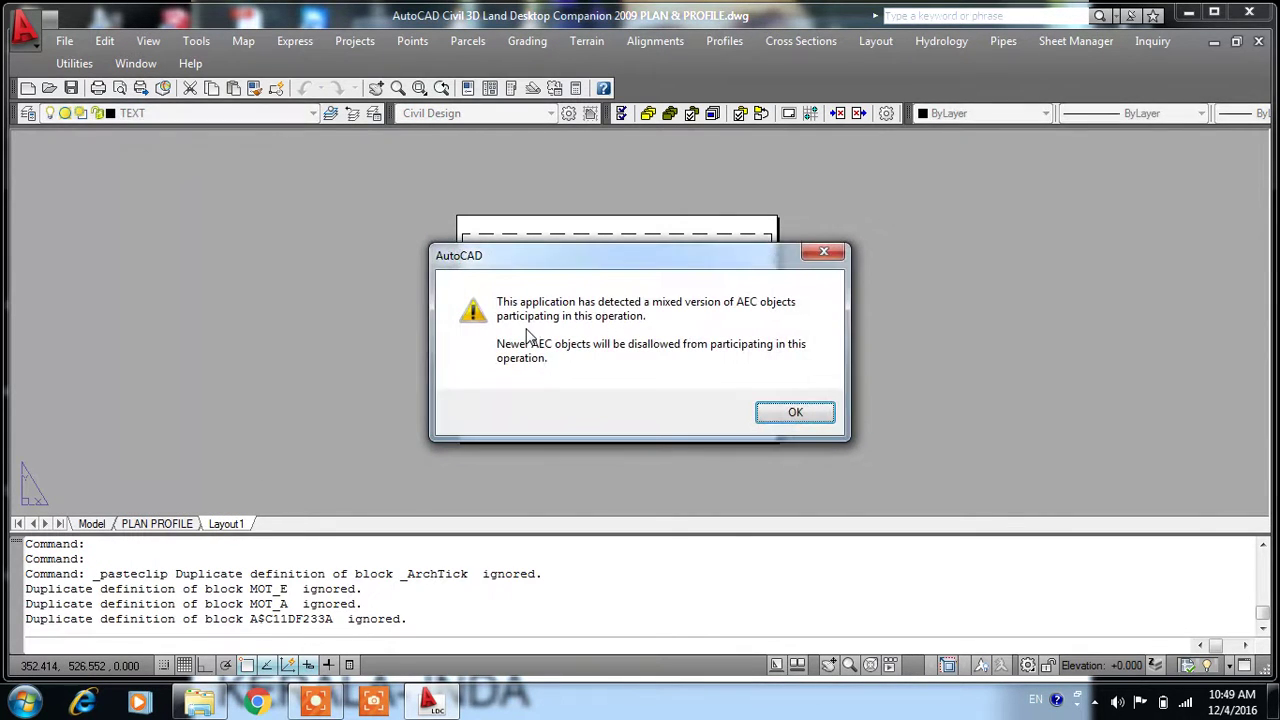
click(792, 414)
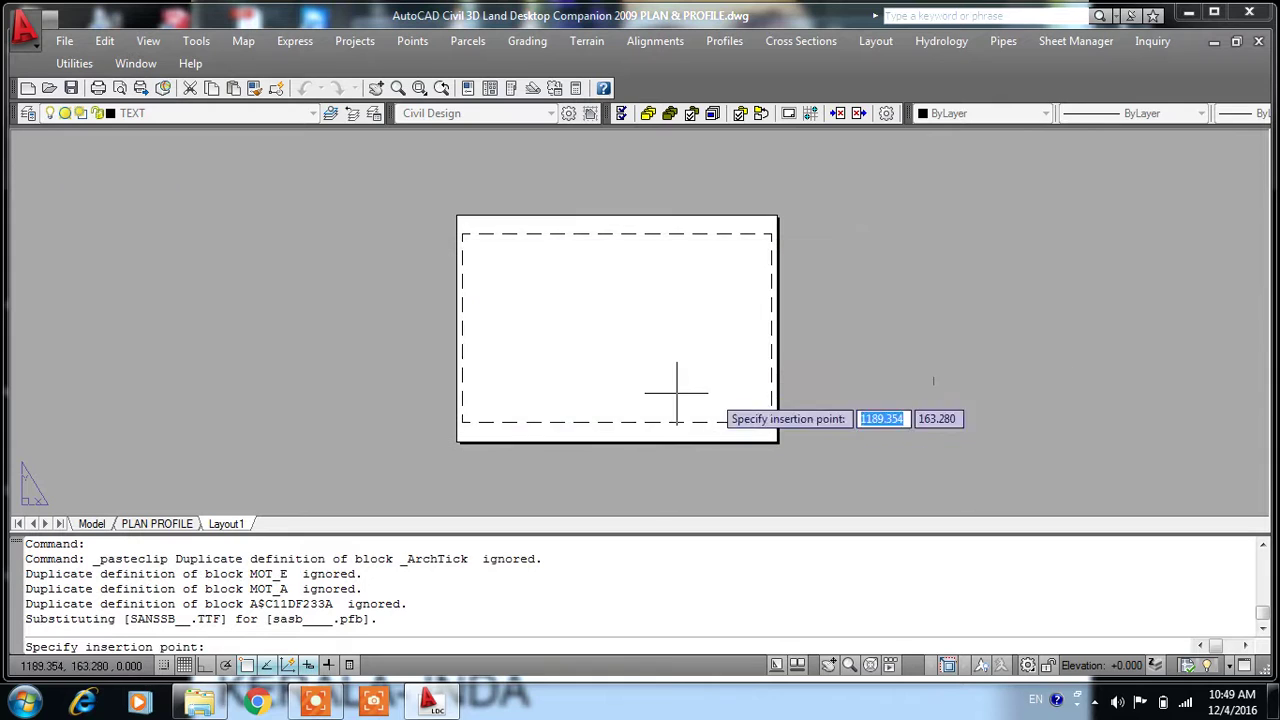
click(467, 410)
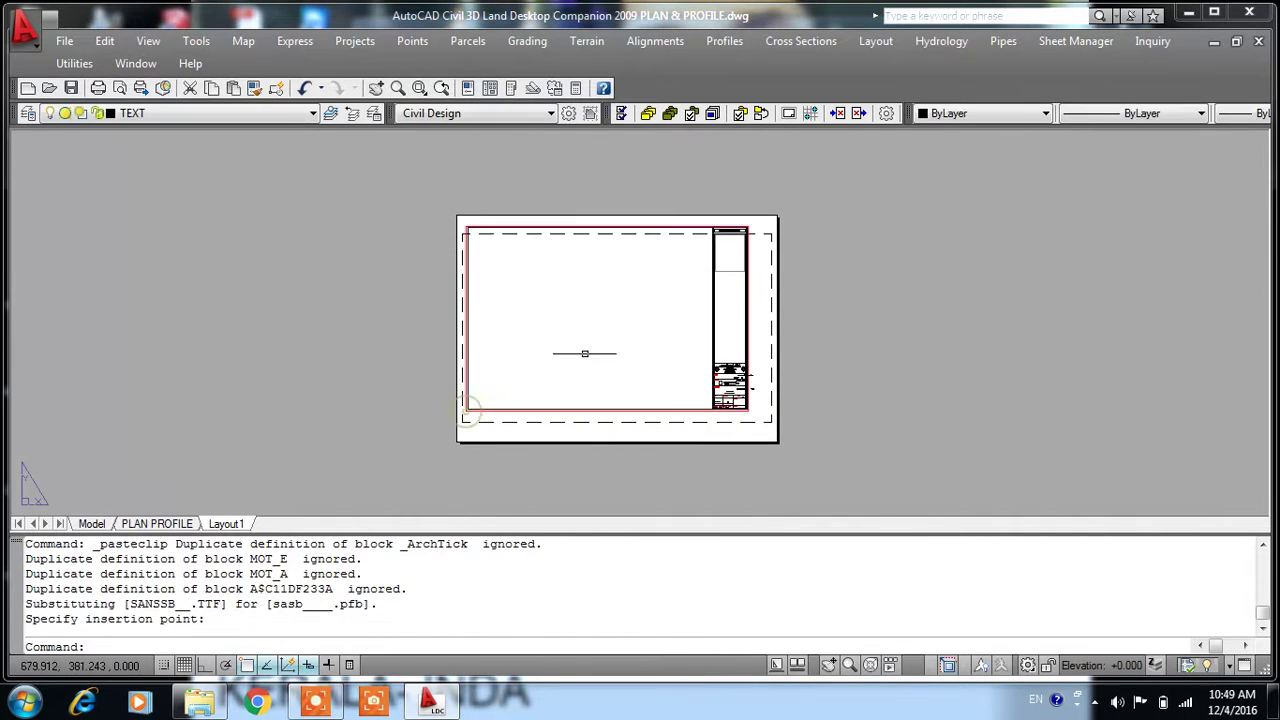
- Move the pasted title-block frame down onto the sheet, reusing the previous selection
text(m)
key(Return)
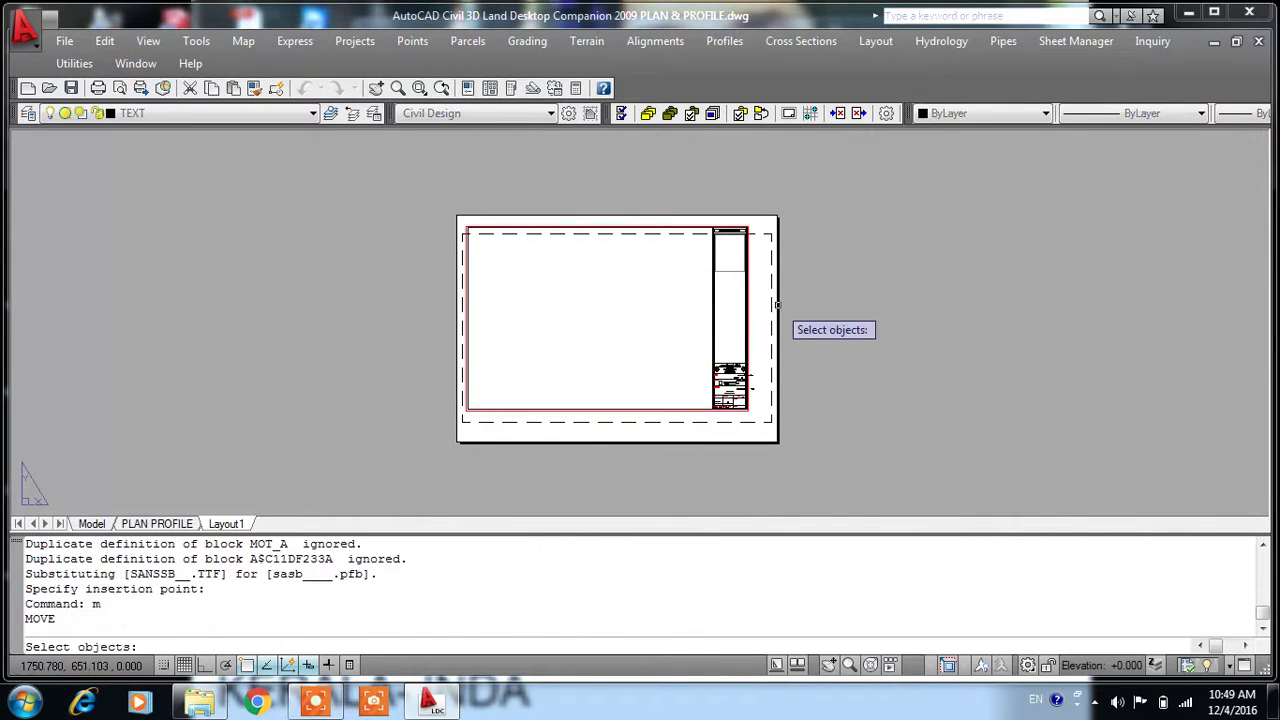
text(p)
key(Return)
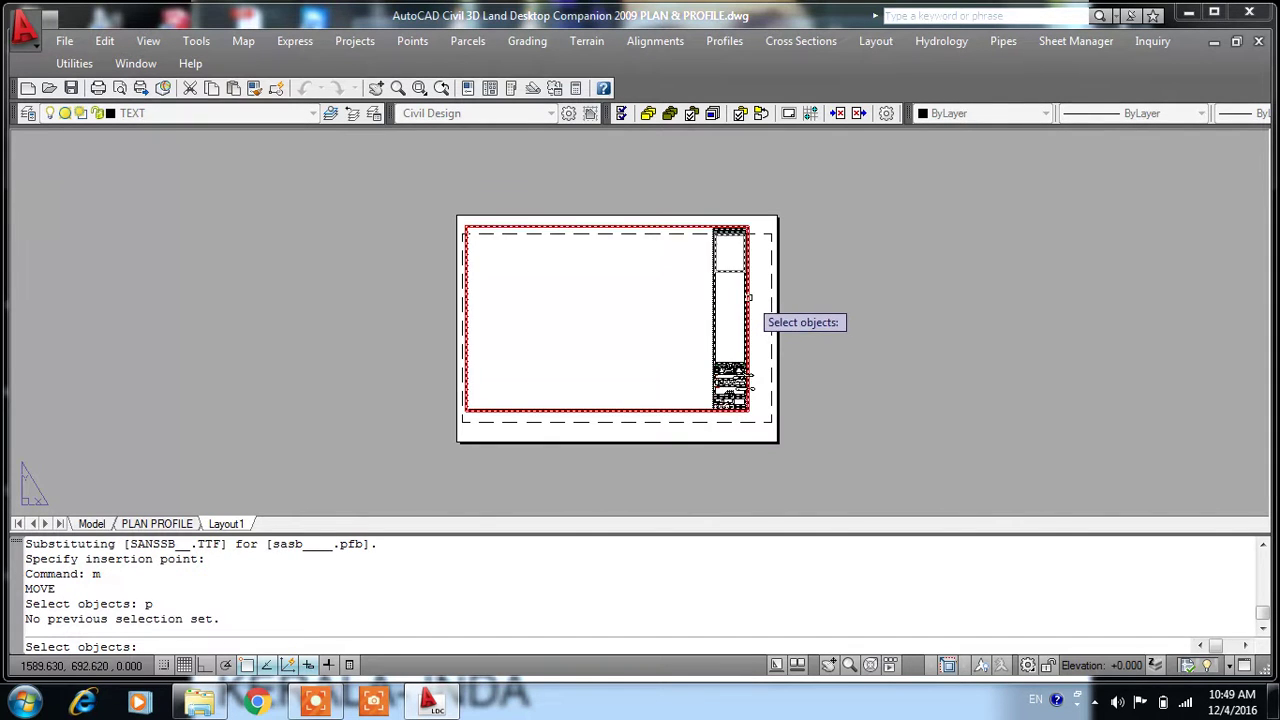
click(750, 302)
key(Return)
scroll(757, 420, up, 5)
scroll(750, 420, up, 3)
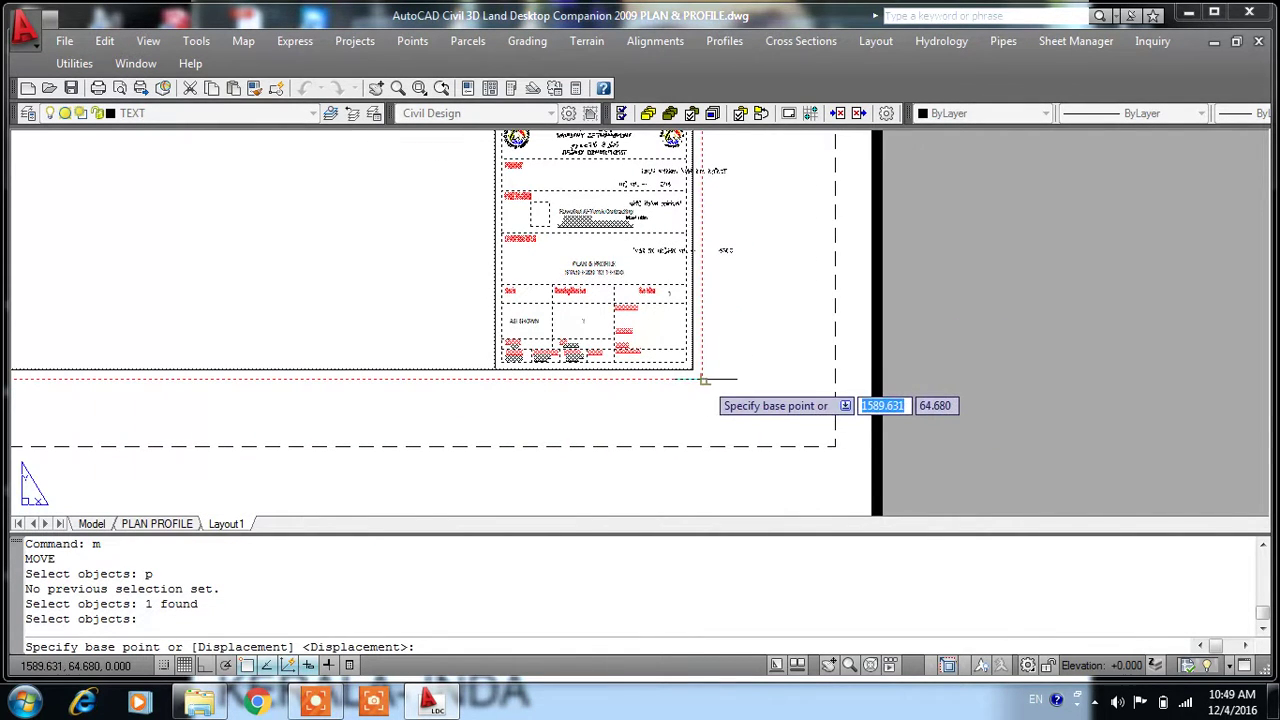
click(700, 378)
click(716, 425)
scroll(783, 447, down, 5)
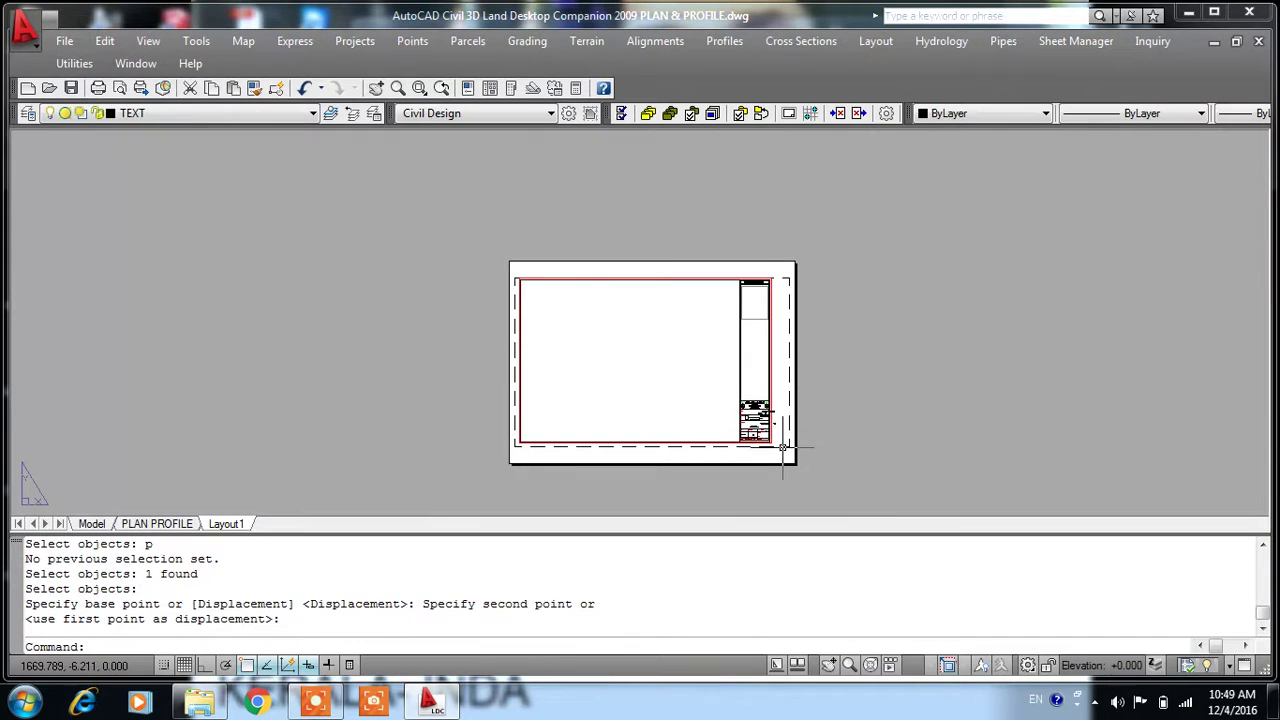
- Window-select the whole frame and shift it slightly down toward the printable margin
click(482, 214)
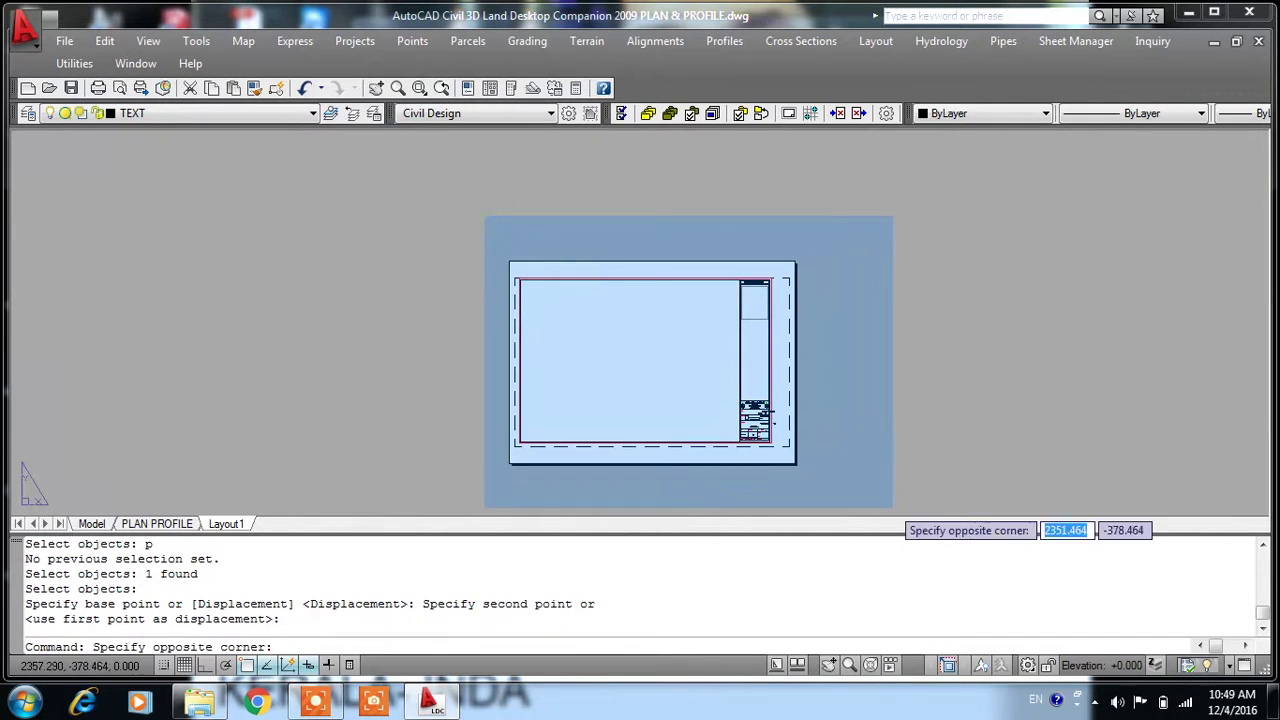
click(898, 500)
text(m)
key(Return)
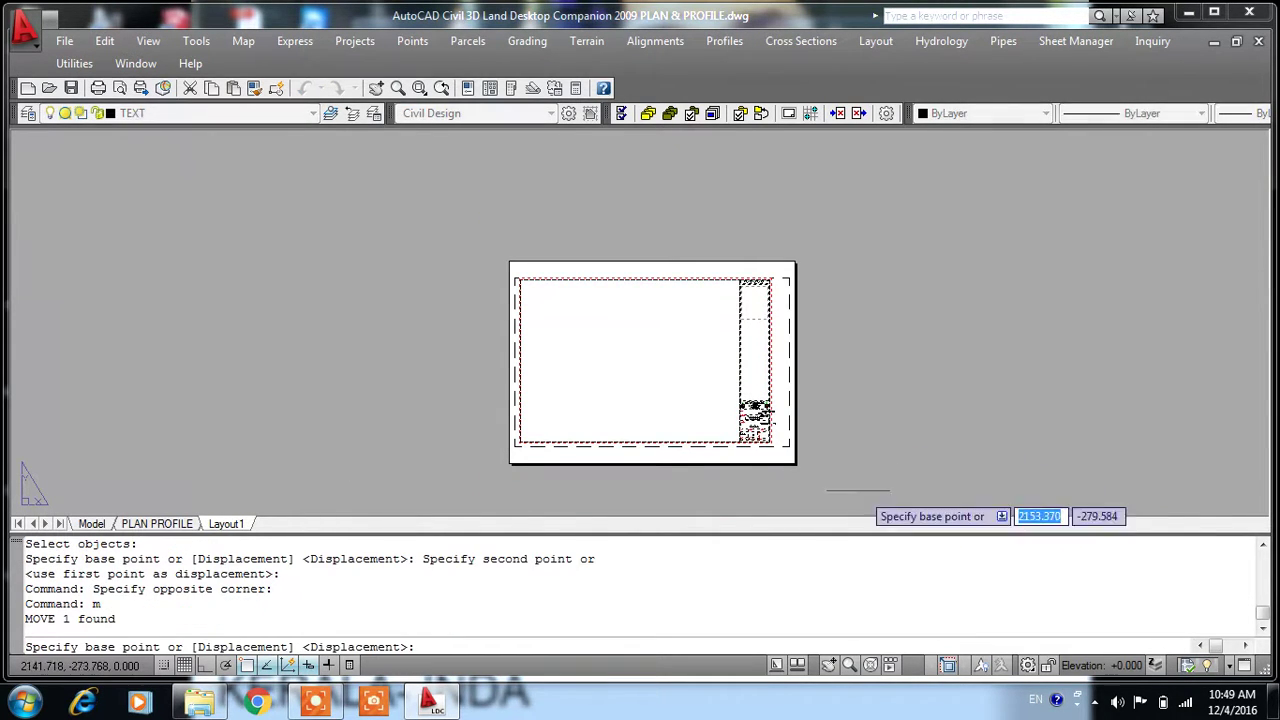
scroll(898, 495, up, 2)
scroll(860, 490, up, 4)
scroll(849, 486, up, 2)
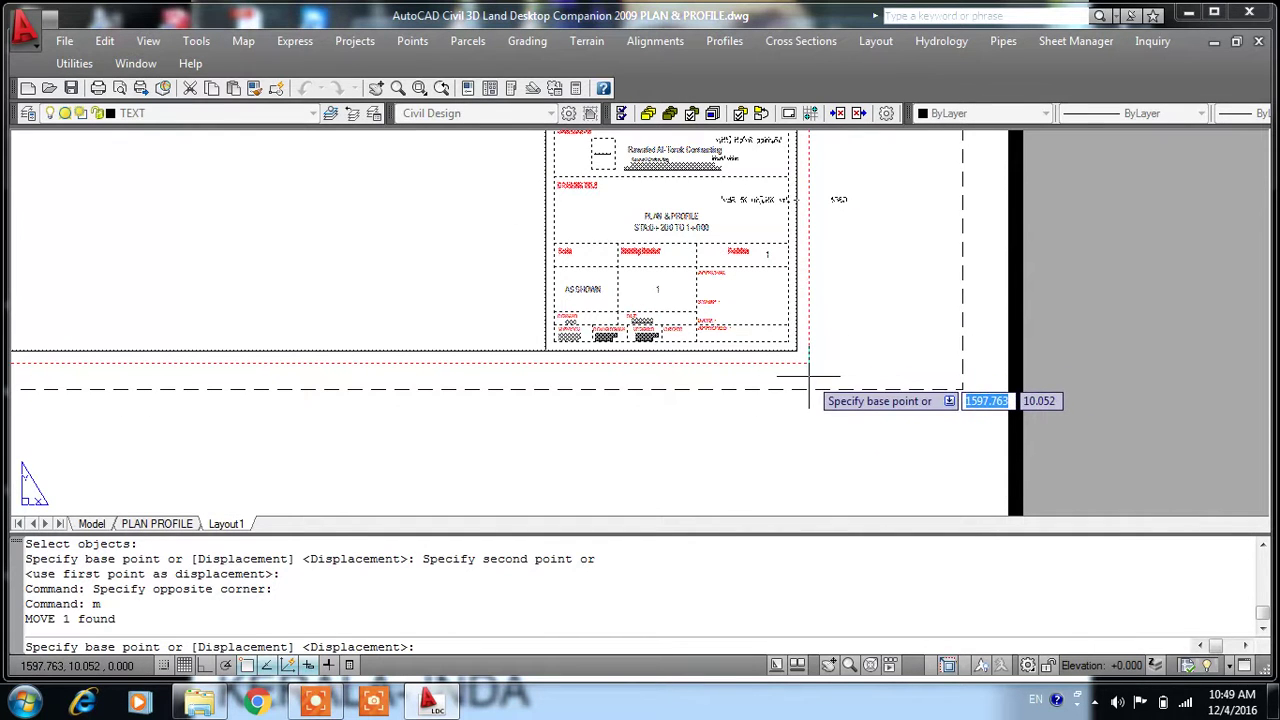
click(805, 380)
click(809, 391)
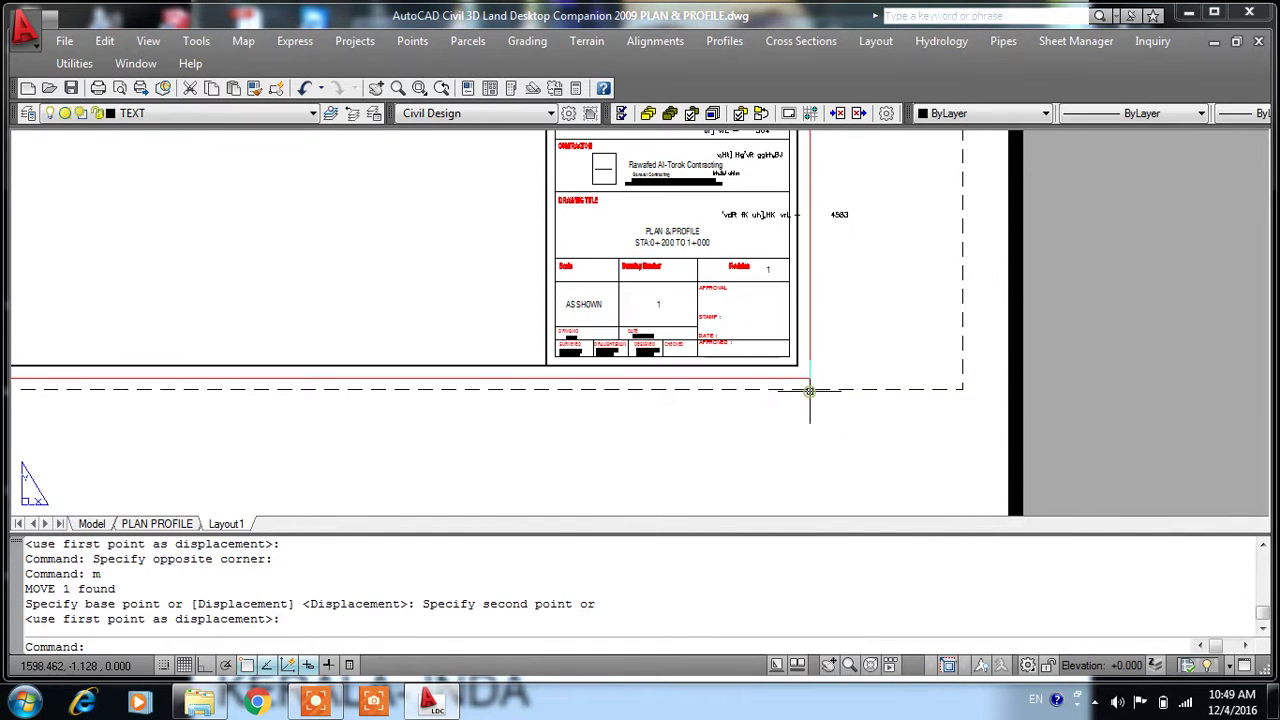
scroll(830, 481, down, 5)
- Crossing-select the title-block frame and nudge it slightly to the right
click(835, 329)
click(779, 345)
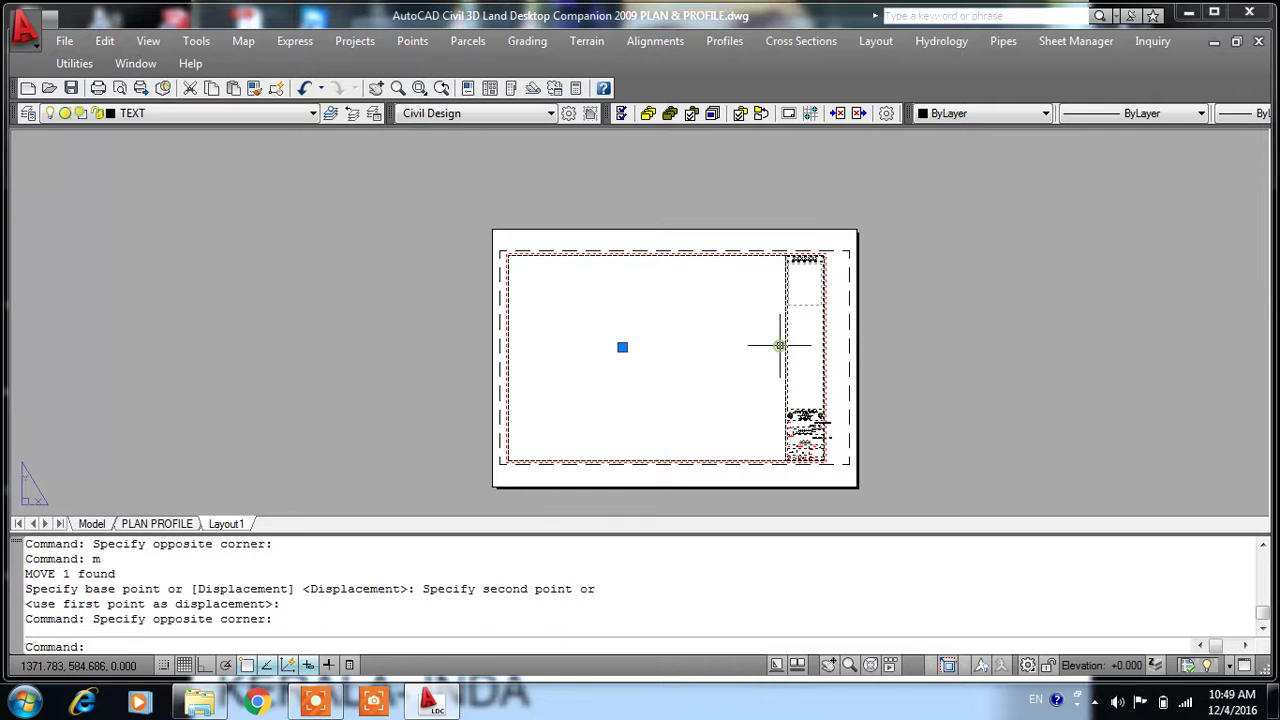
text(m)
key(Return)
scroll(857, 325, up, 2)
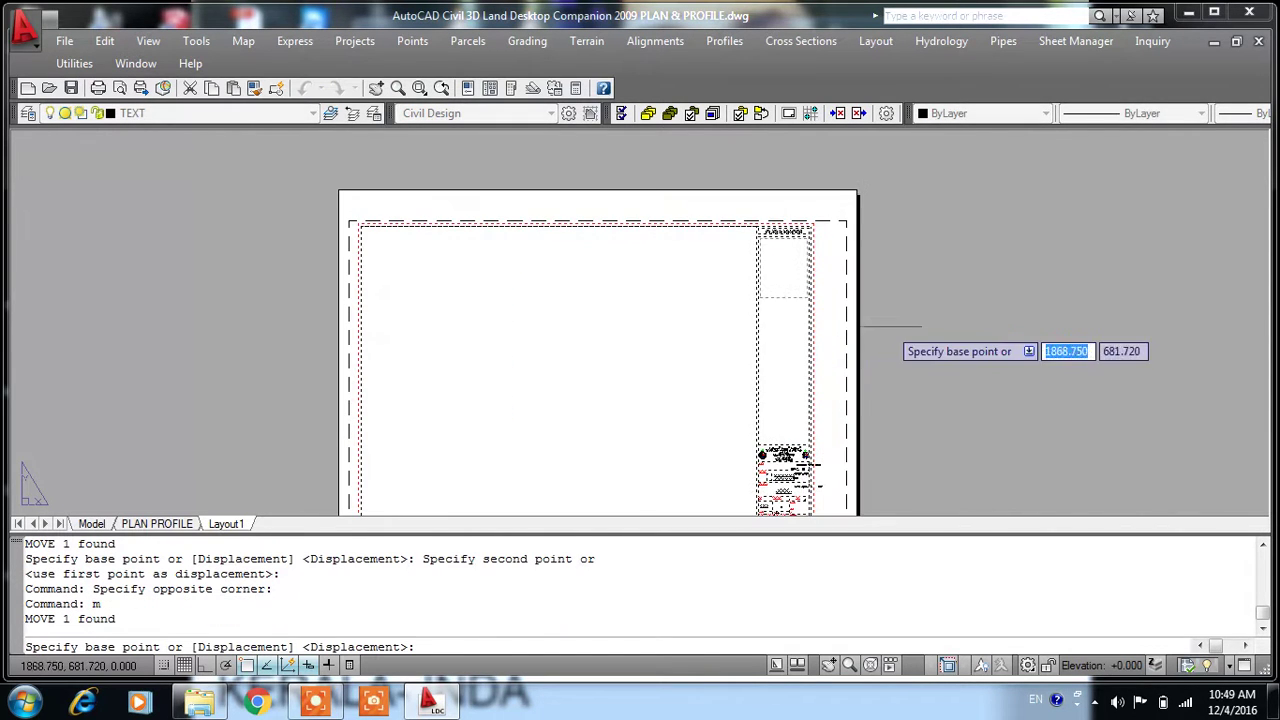
click(920, 330)
click(923, 329)
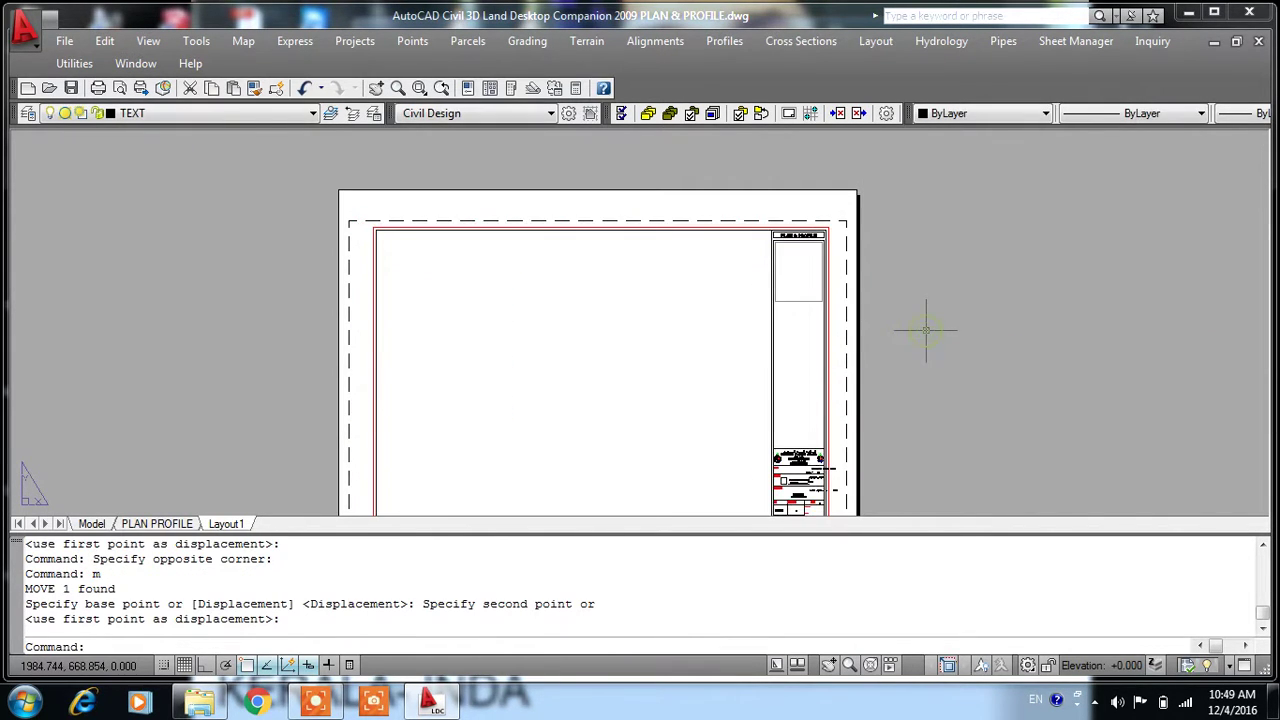
scroll(800, 323, down, 2)
- Reselect the frame and nudge the title block up inside the dashed margin
scroll(813, 446, up, 3)
scroll(813, 446, up, 3)
click(930, 340)
click(783, 322)
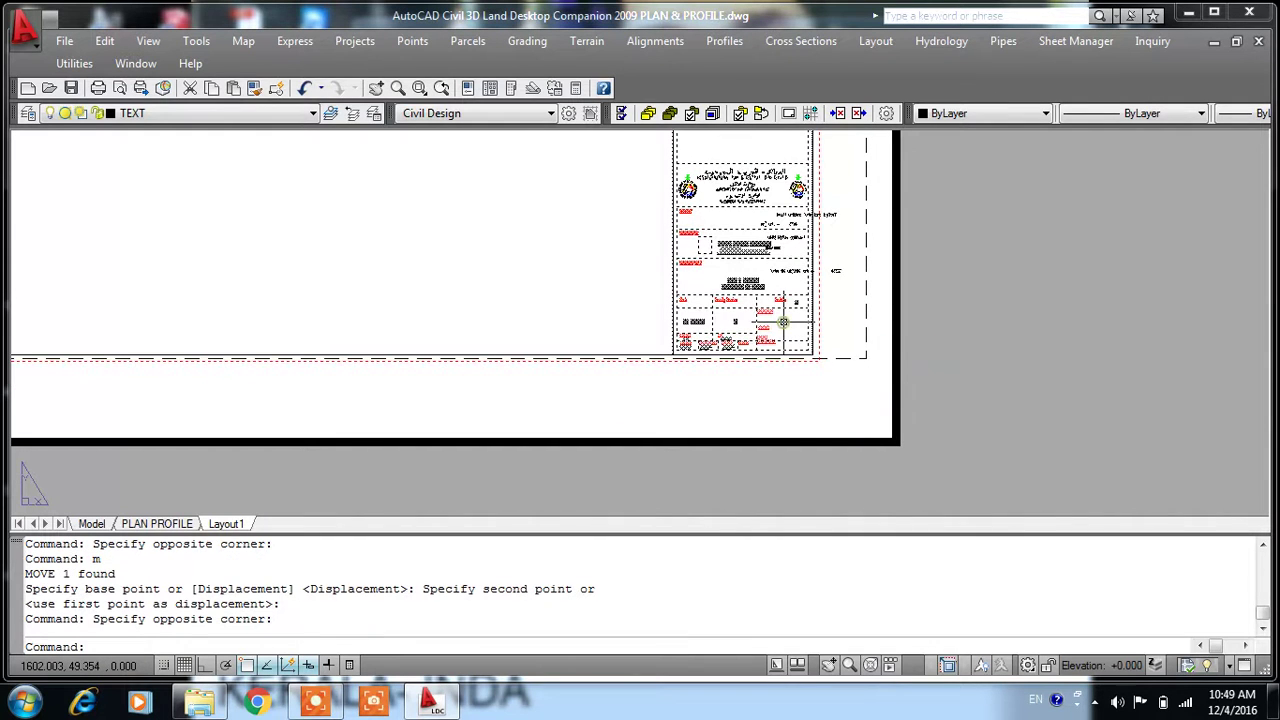
text(m)
key(Return)
scroll(813, 352, up, 3)
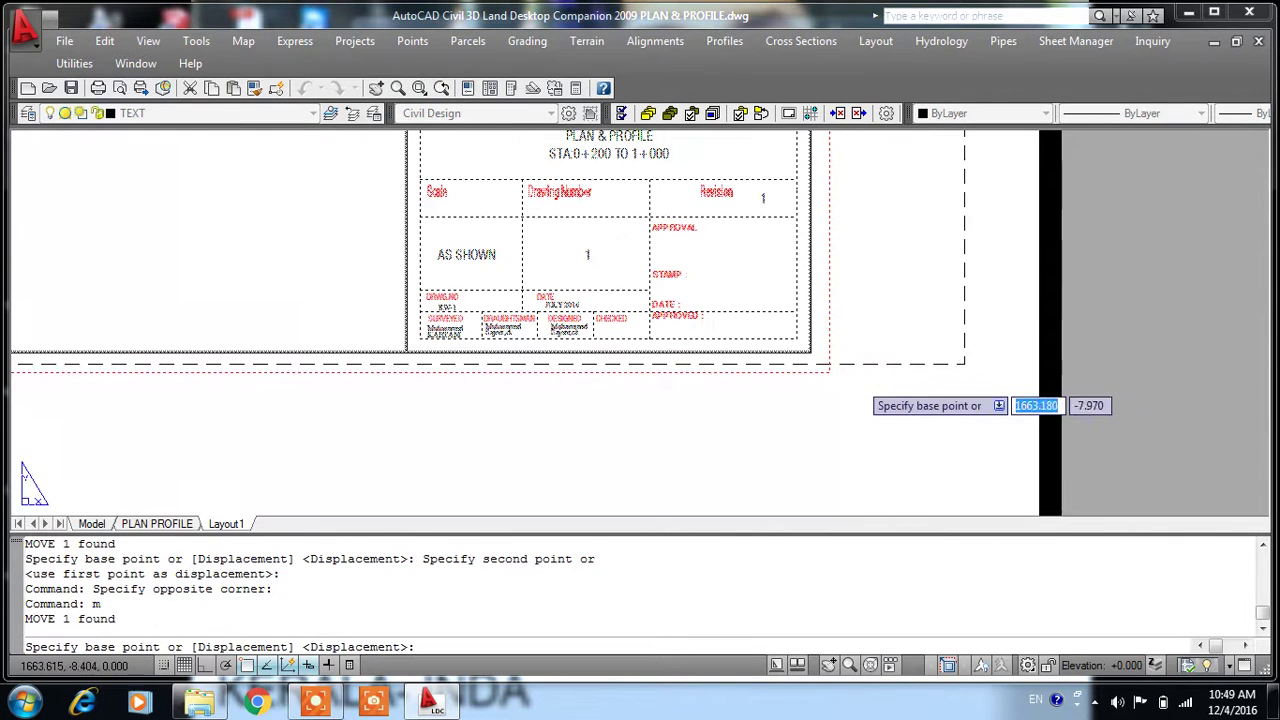
click(868, 331)
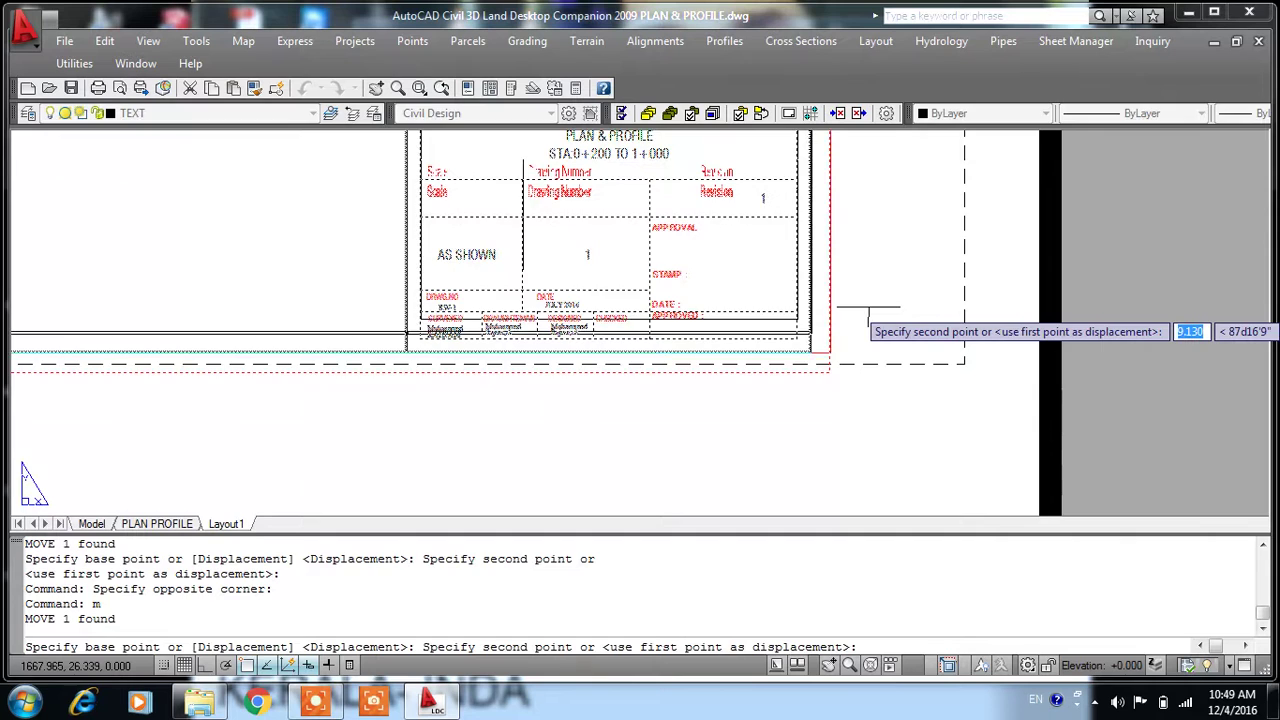
click(869, 313)
scroll(746, 393, down, 3)
scroll(746, 393, down, 1)
scroll(826, 277, up, 3)
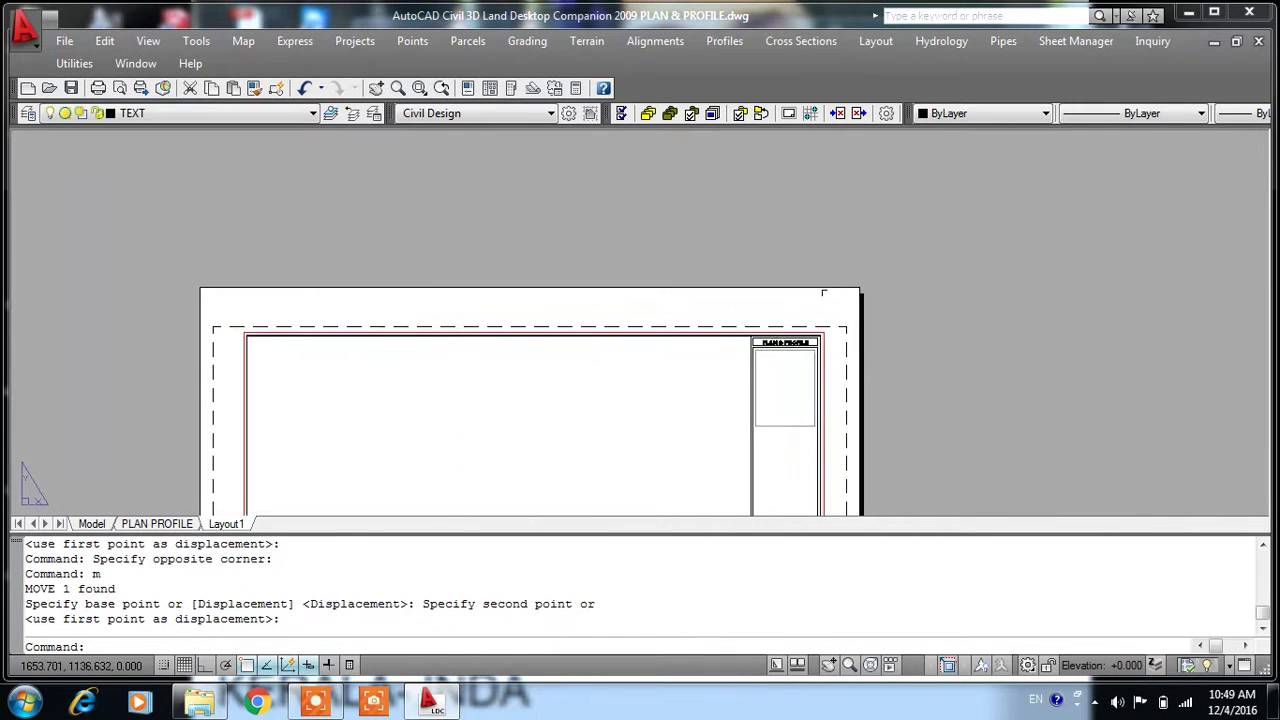
scroll(734, 386, down, 3)
scroll(734, 386, up, 3)
text(mv)
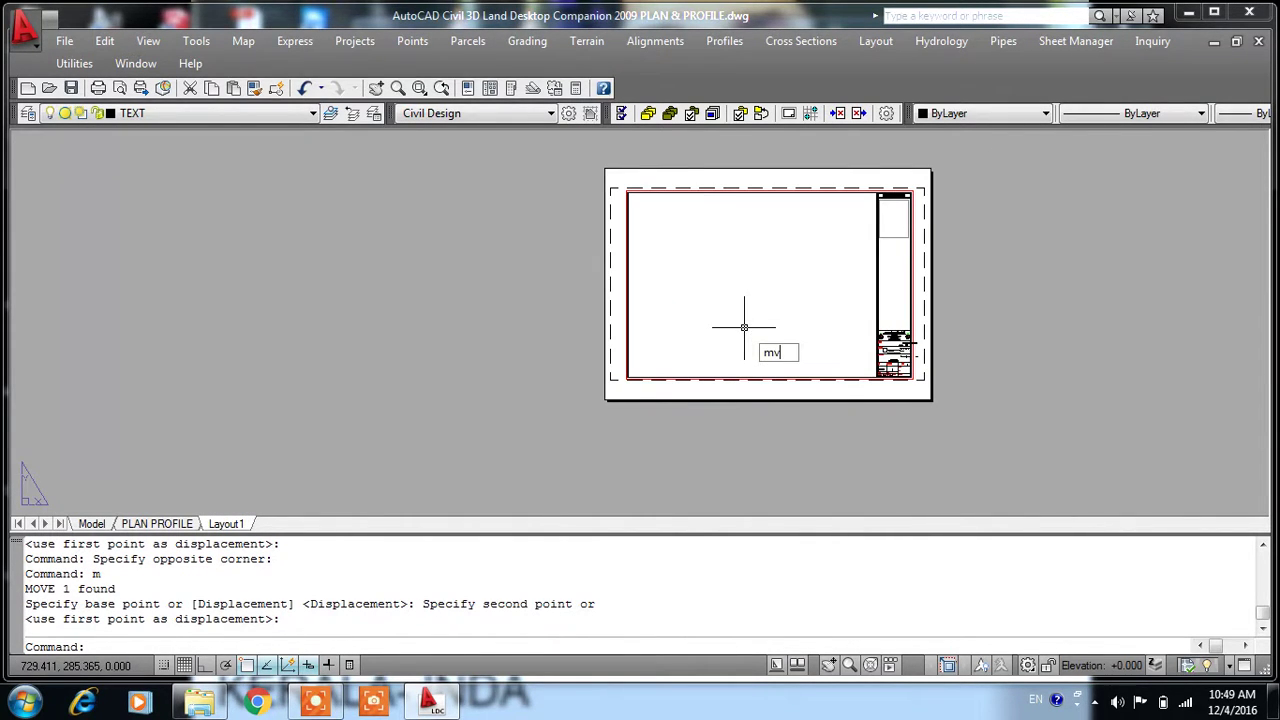
- Draw a viewport from the frame's top-left corner to beside the title block
key(Return)
scroll(665, 215, up, 3)
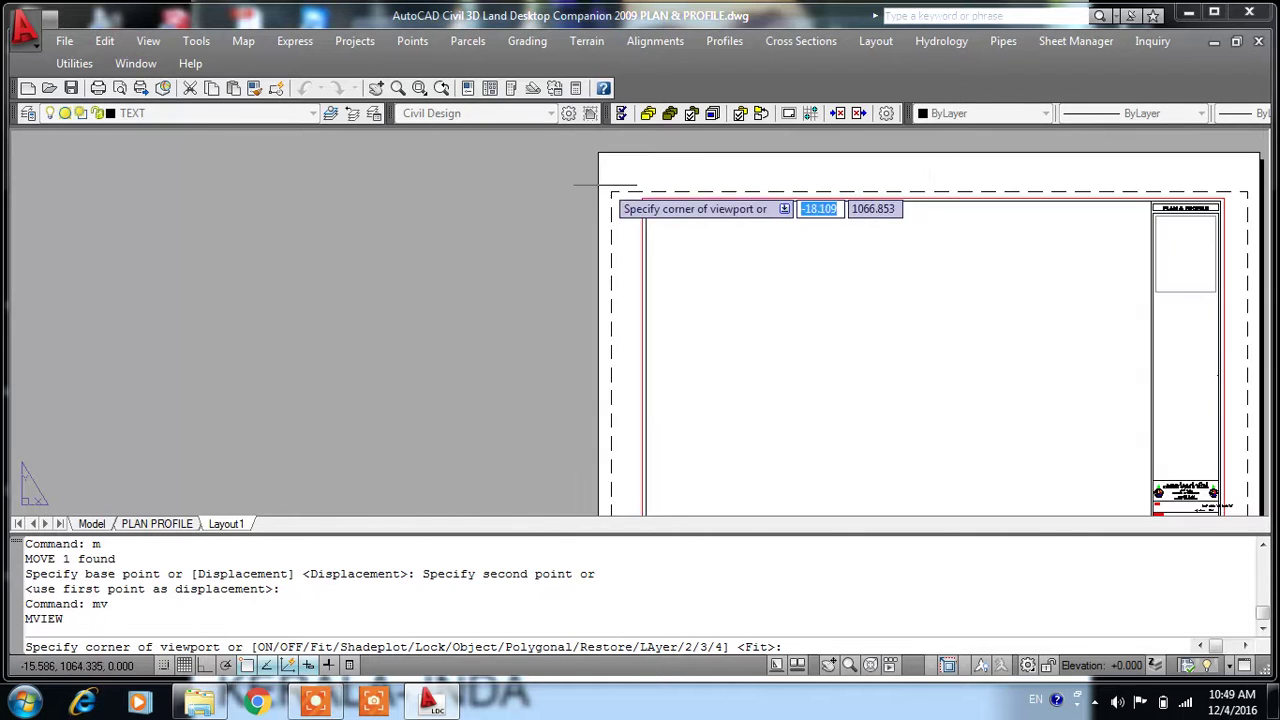
scroll(663, 207, up, 2)
click(666, 203)
scroll(760, 280, down, 5)
scroll(896, 349, up, 2)
scroll(895, 352, up, 5)
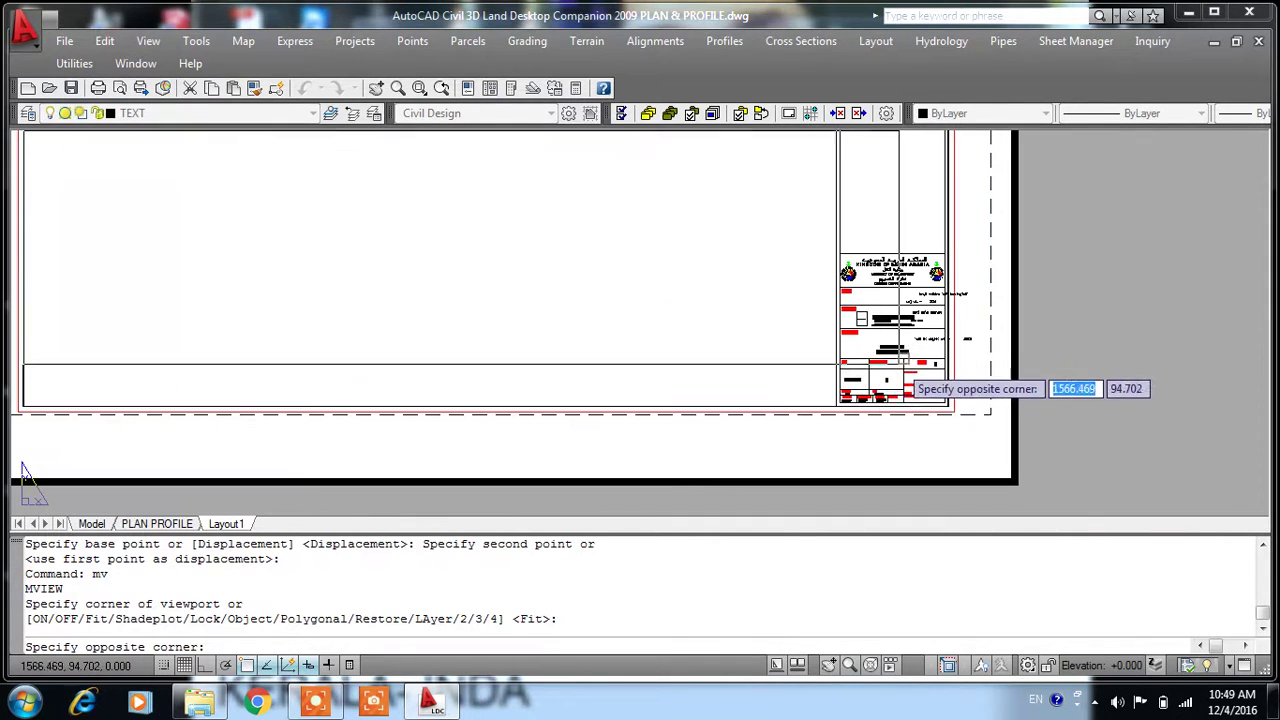
click(835, 405)
scroll(835, 405, down, 4)
- Inside the viewport, pan the profile left and zoom it to 1:1000 (1xp)
double_click(750, 348)
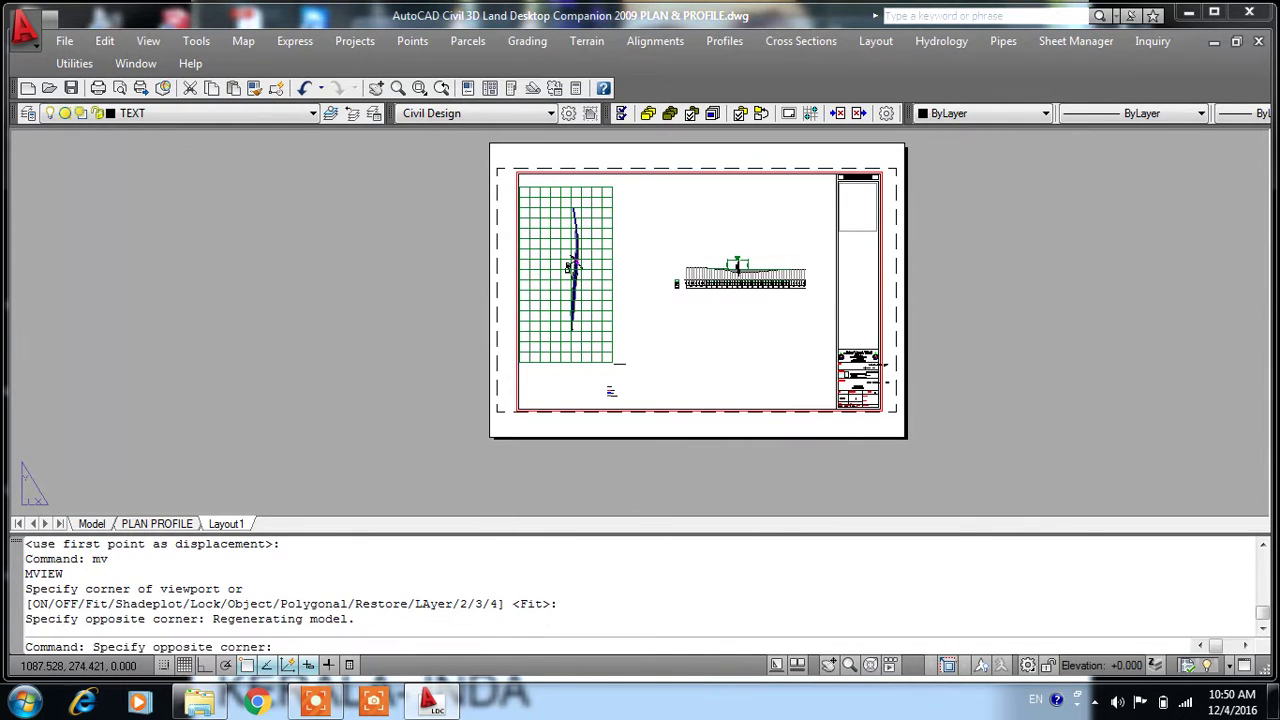
scroll(745, 320, up, 3)
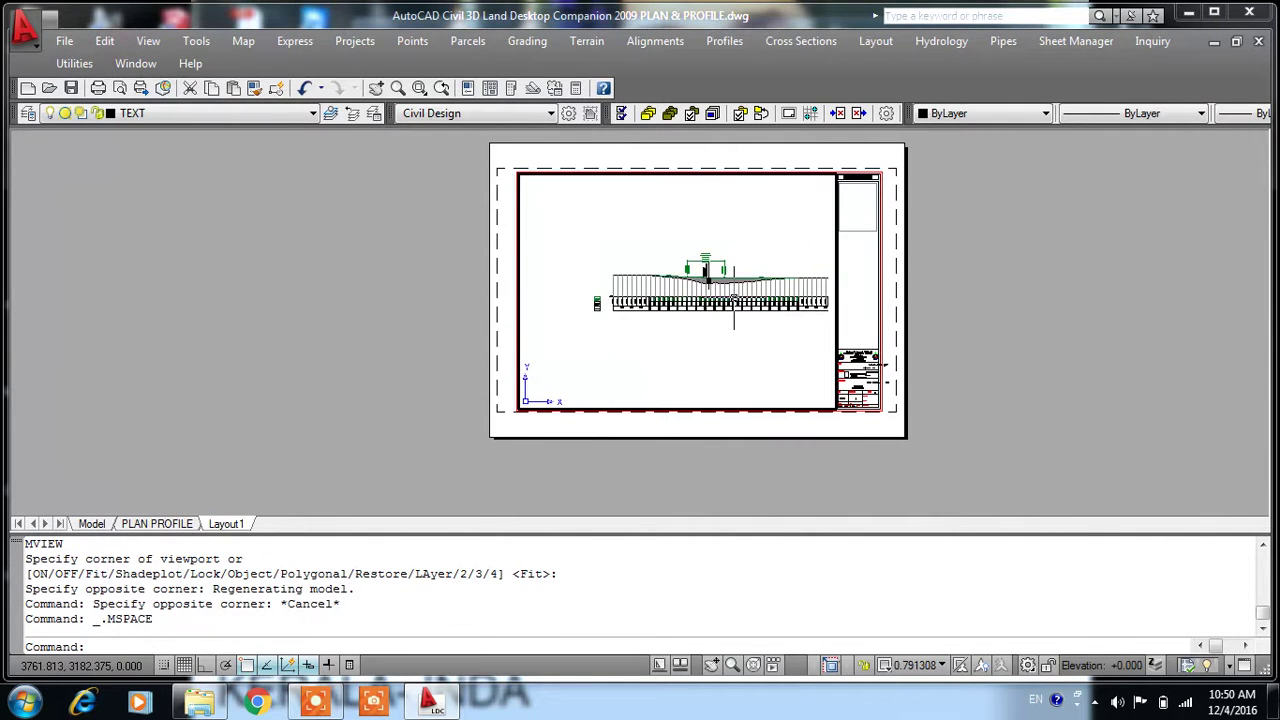
middle_drag(734, 300, 699, 297)
text(z)
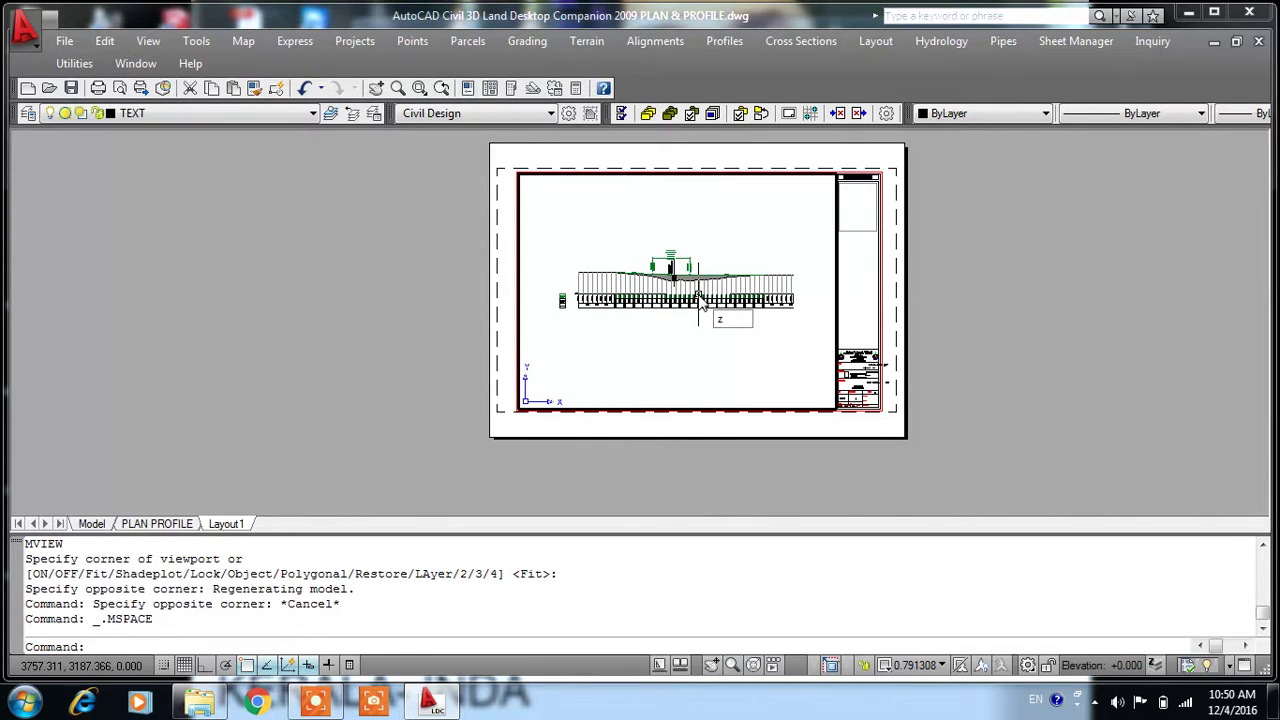
key(Return)
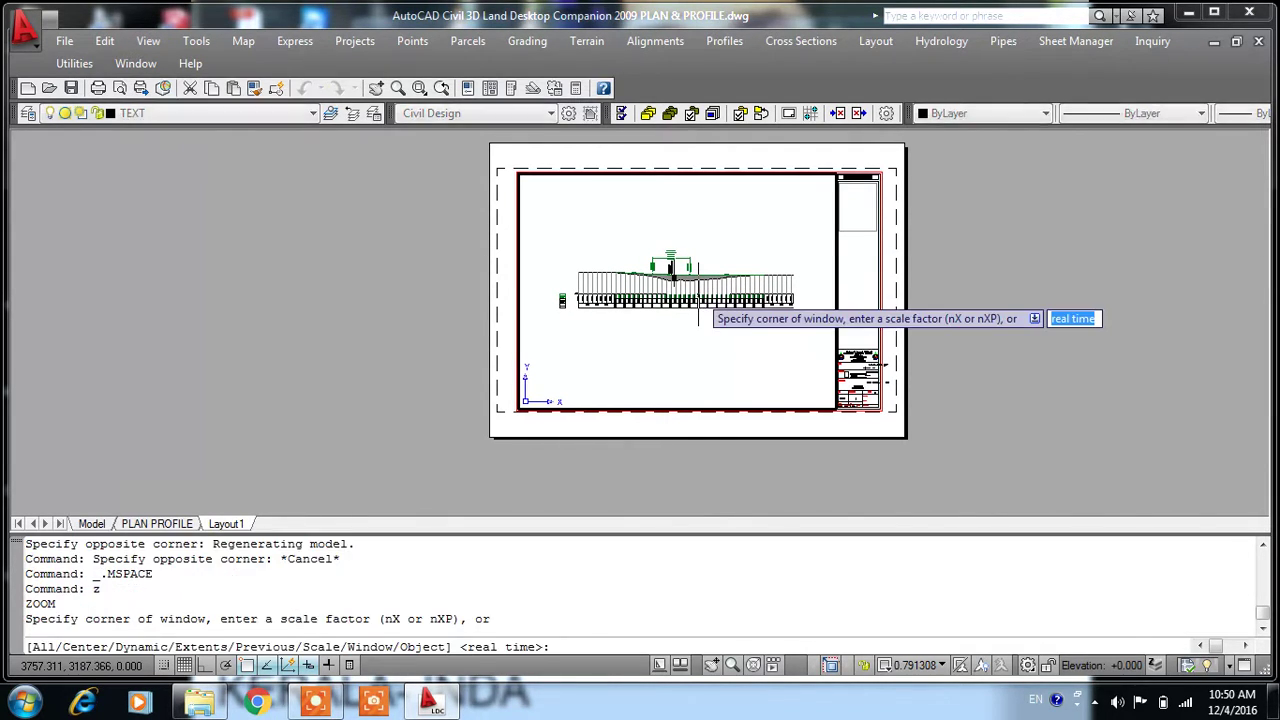
text(1xp)
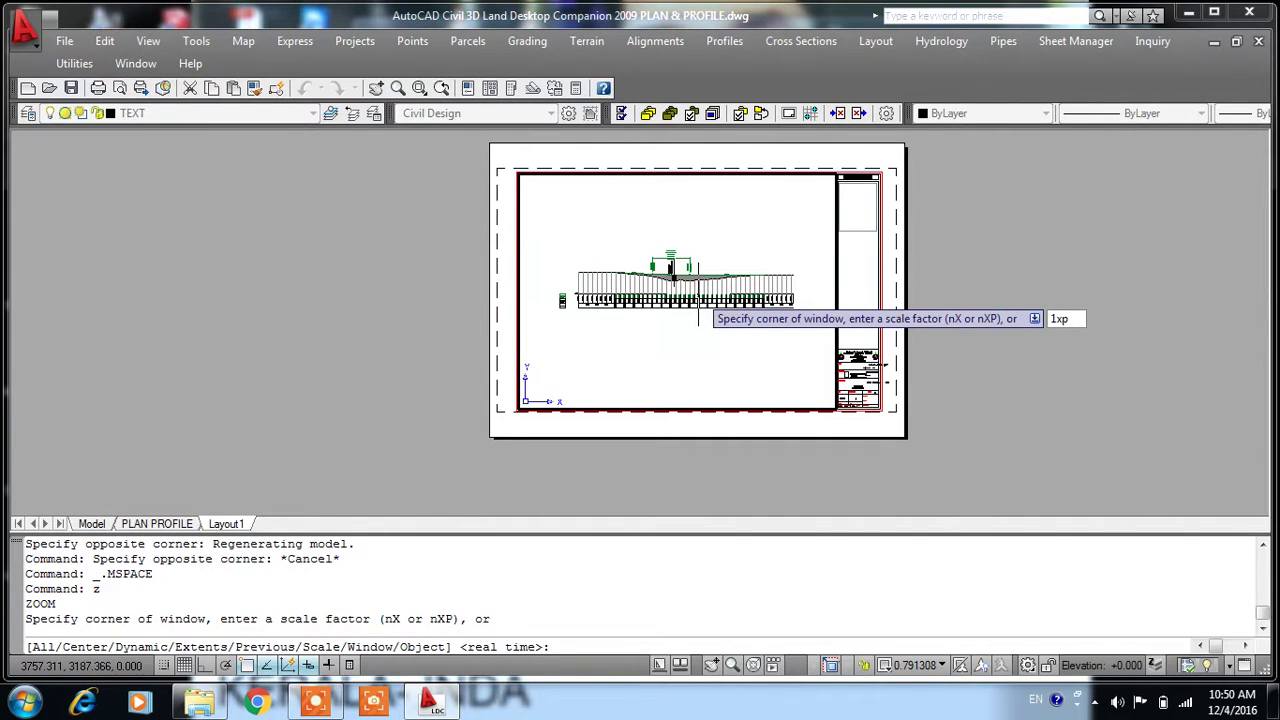
key(Return)
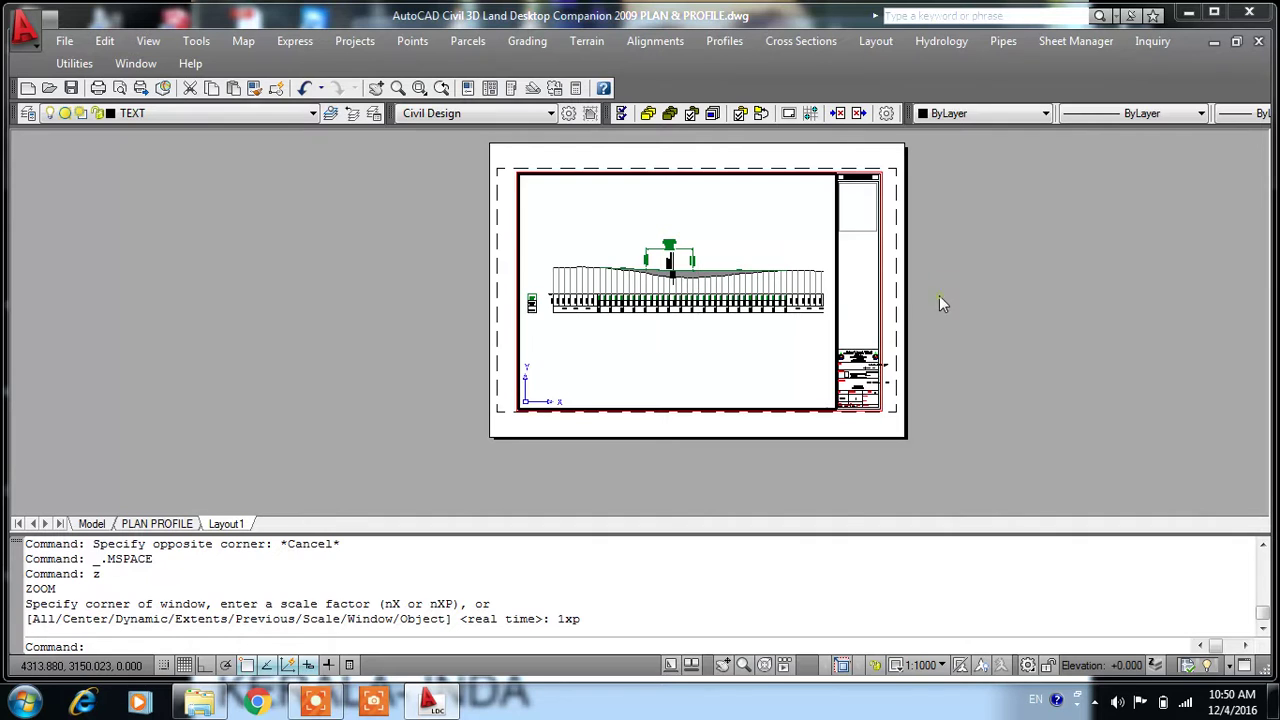
- Re-enter the viewport, pan the profile left and reapply the 1:1000 zoom
double_click(939, 296)
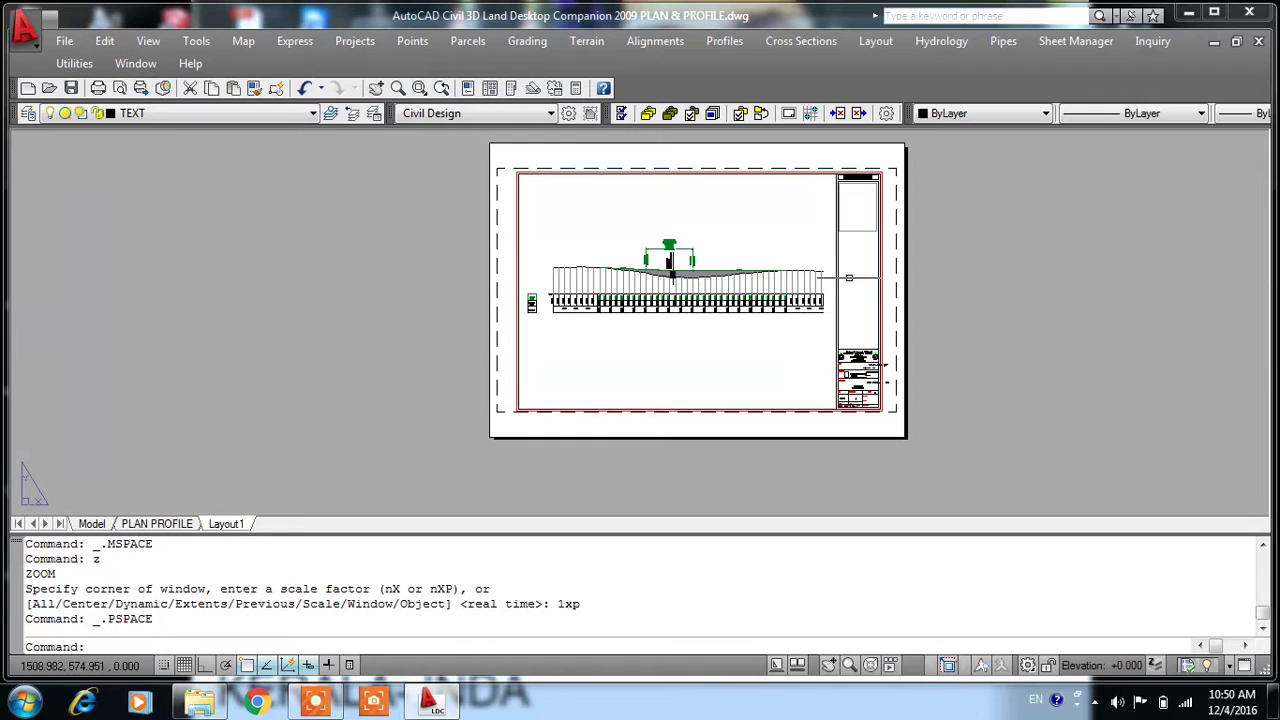
double_click(767, 347)
scroll(767, 347, up, 3)
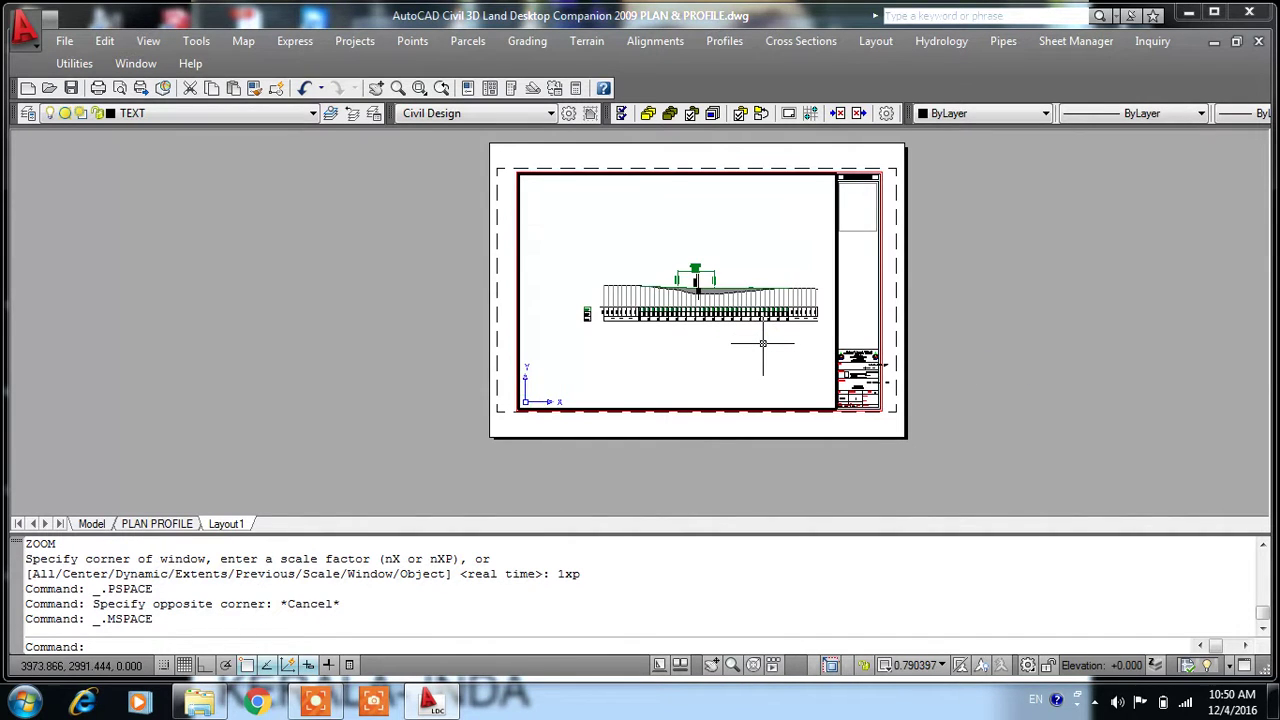
middle_drag(763, 346, 740, 340)
scroll(739, 328, down, 2)
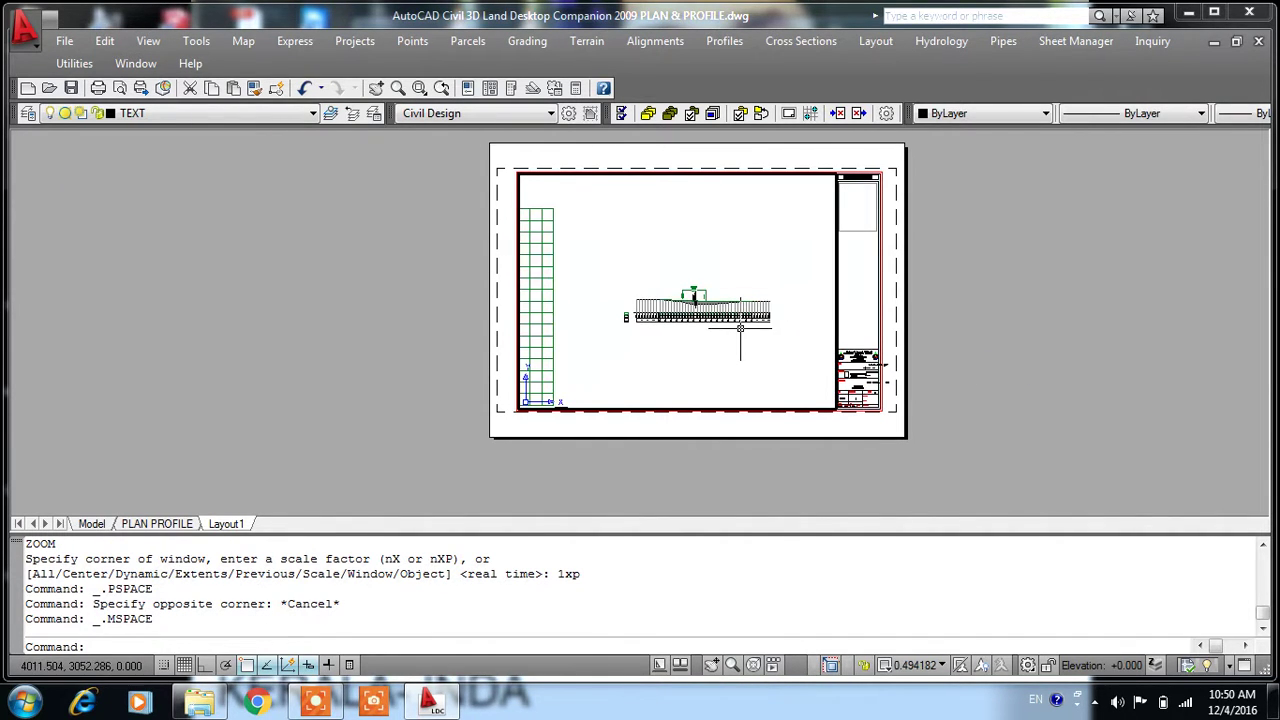
text(z)
key(Return)
text(1xp)
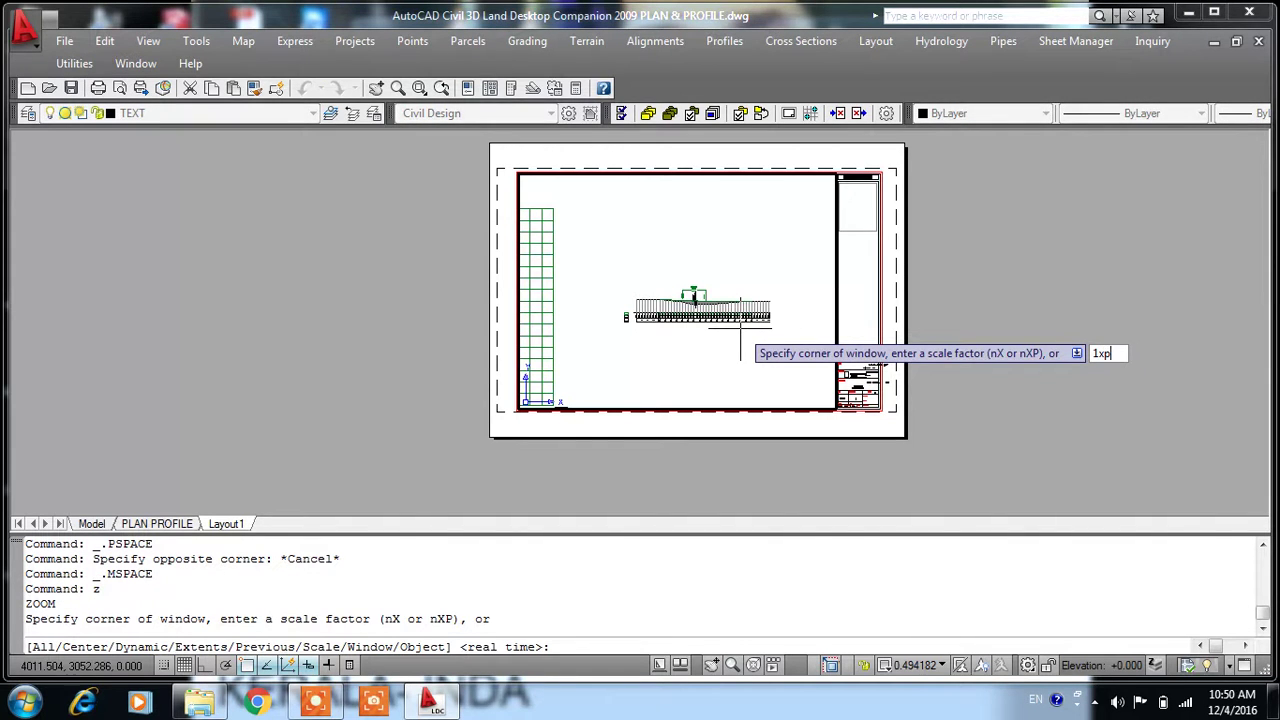
key(Return)
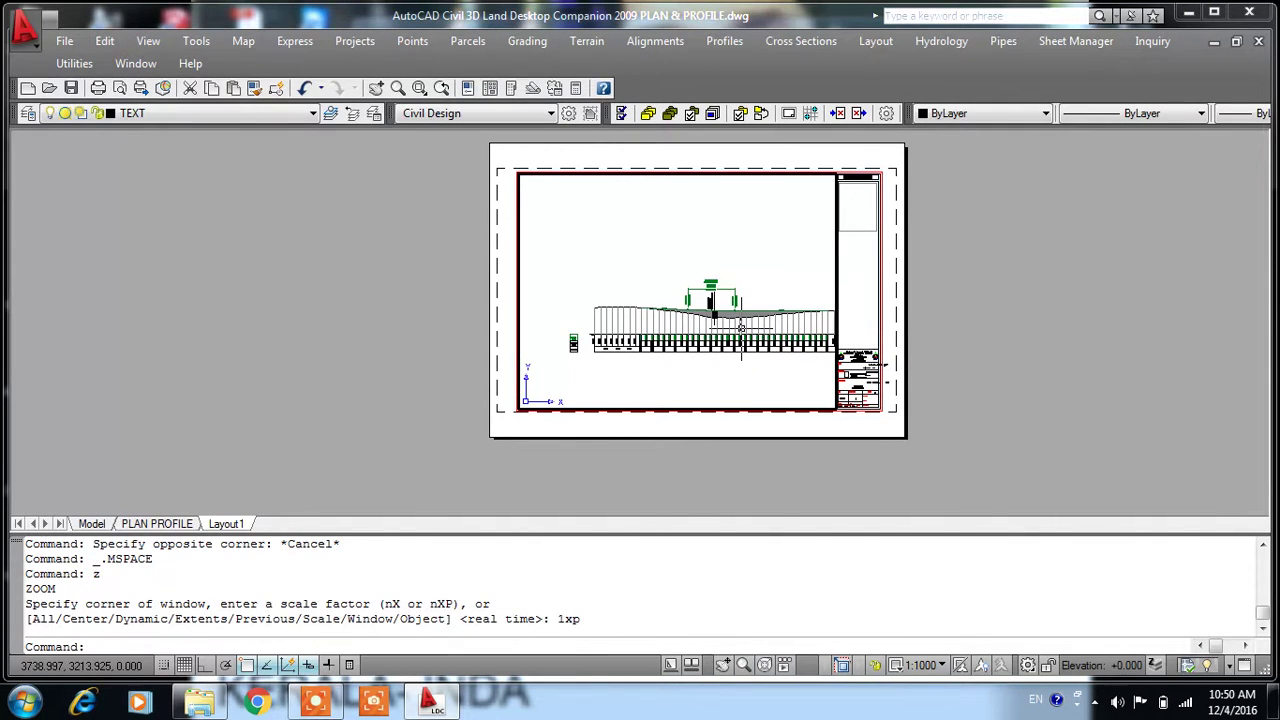
- Centre the profile, reapply 1:1000 scale and return to paper space
mouse_move(689, 254)
middle_down()
mouse_move(646, 234)
mouse_move(648, 213)
middle_up()
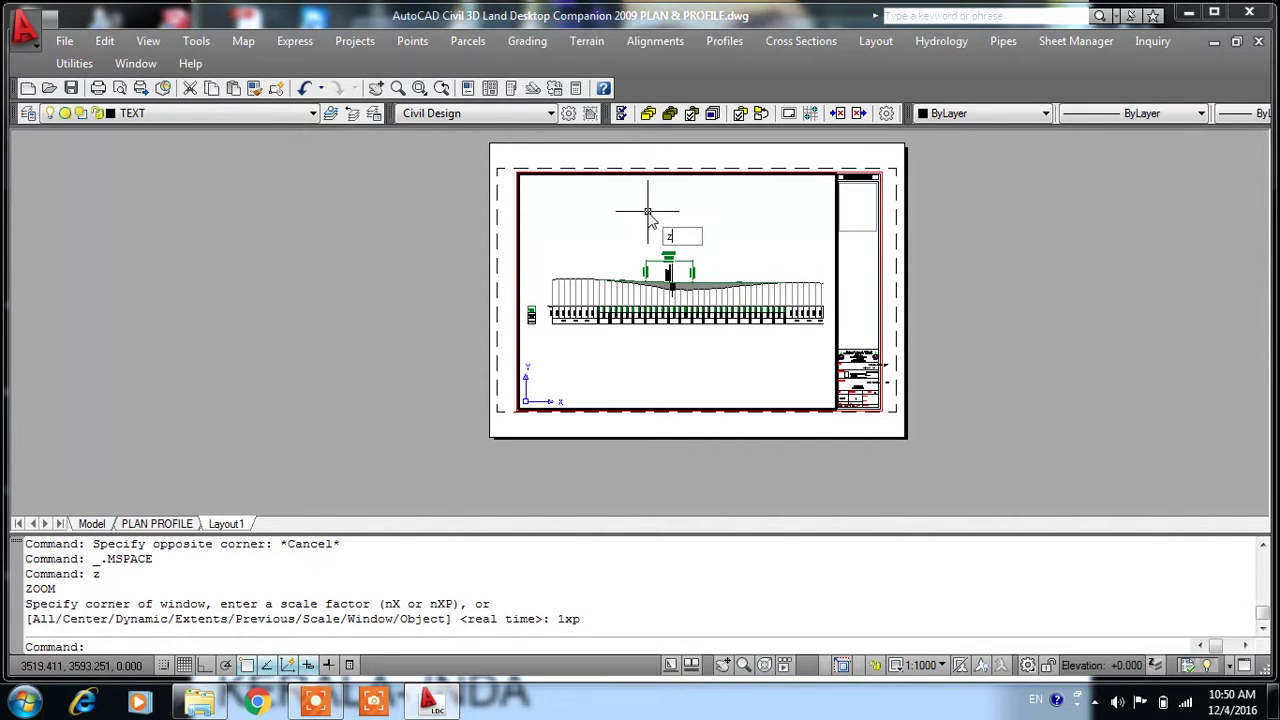
key(Return)
text(1xp)
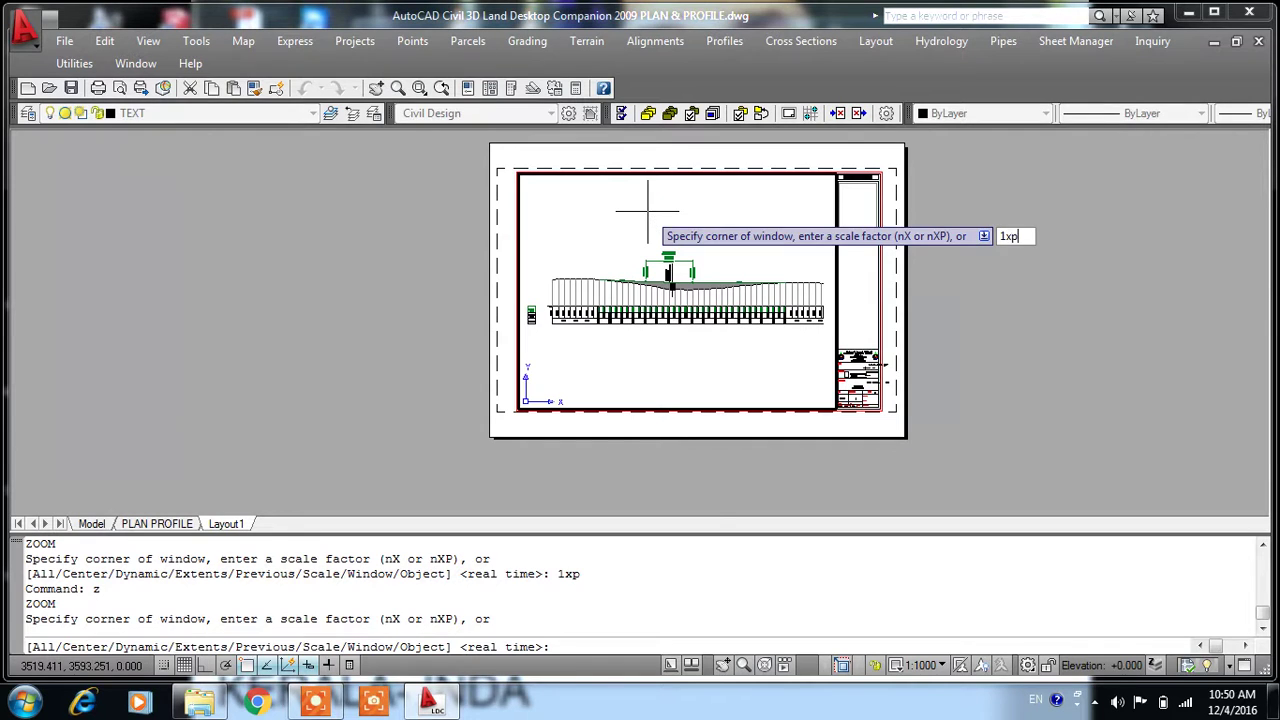
key(Return)
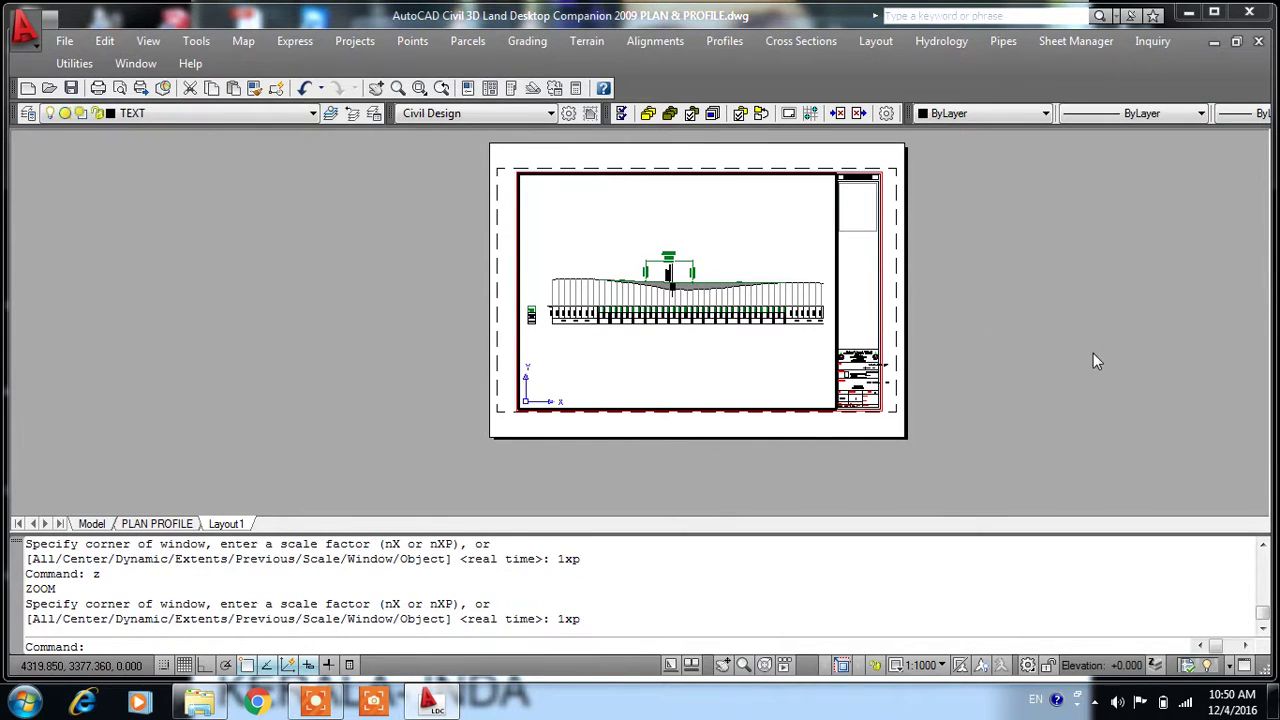
double_click(1093, 354)
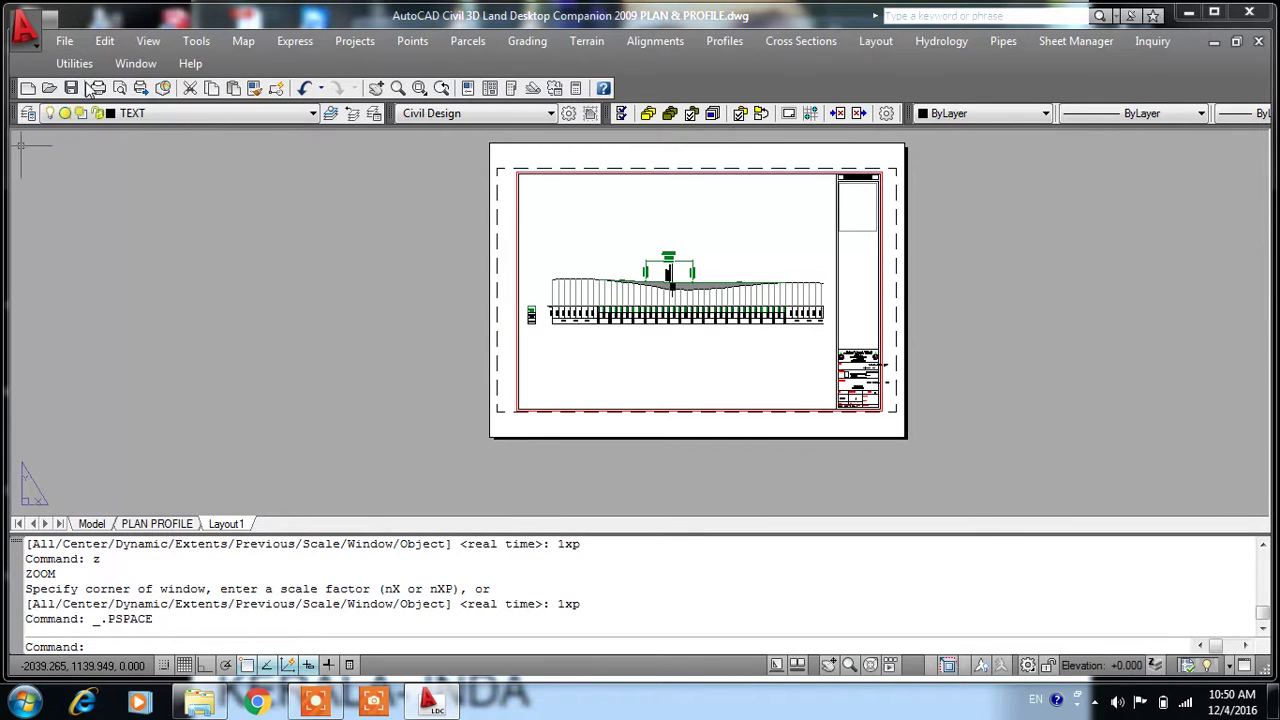
- Check Layout1's plot settings for DWG To PDF.pc3, ISO A4 landscape, then show hidden tray icons
right_click(228, 530)
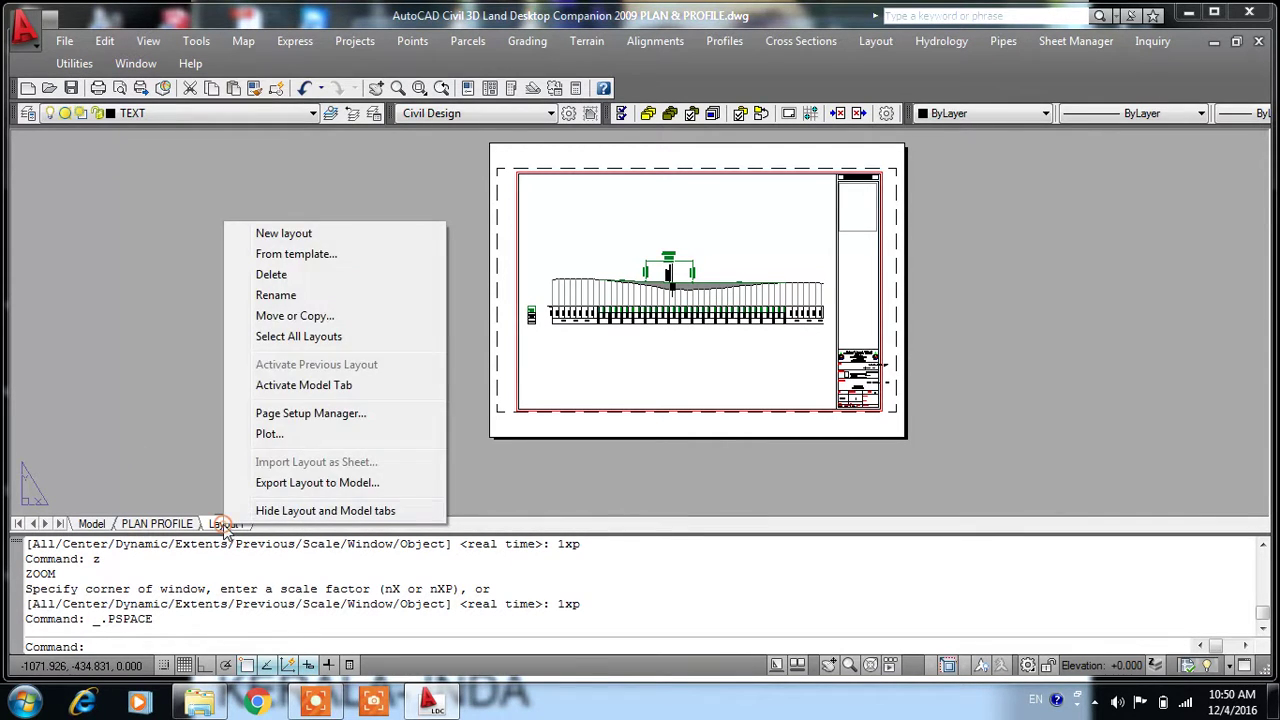
click(277, 437)
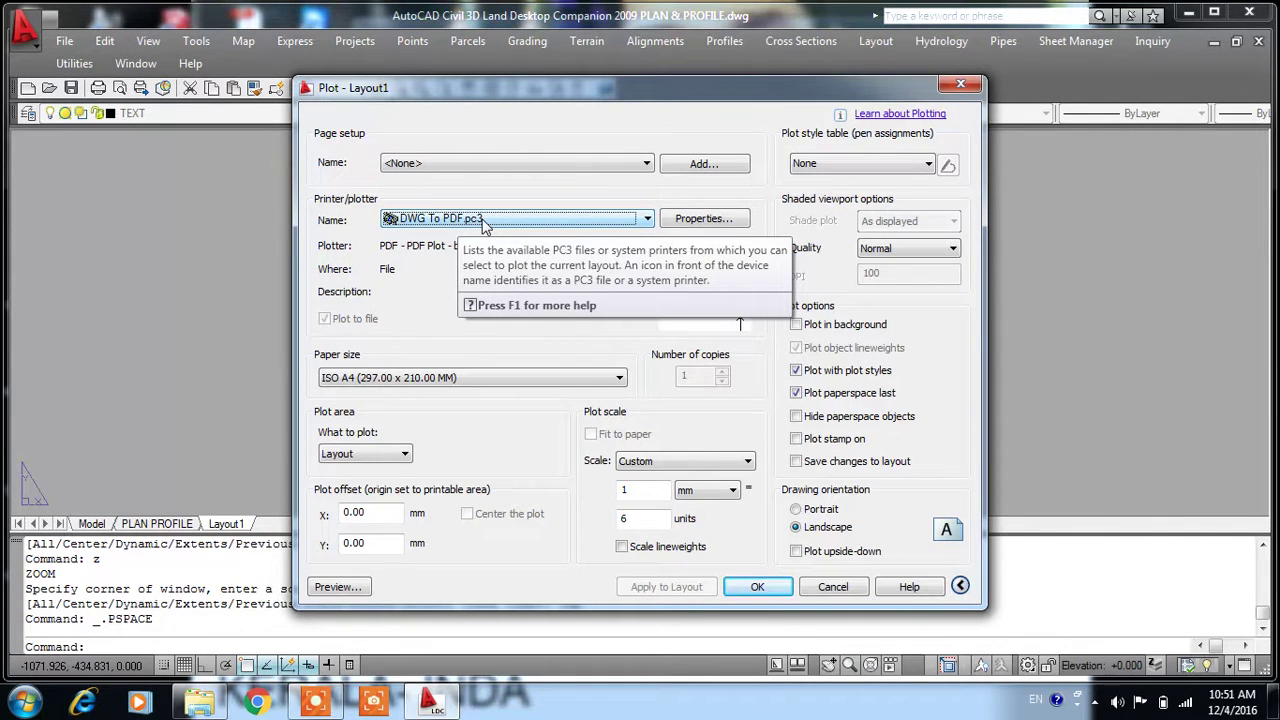
click(960, 84)
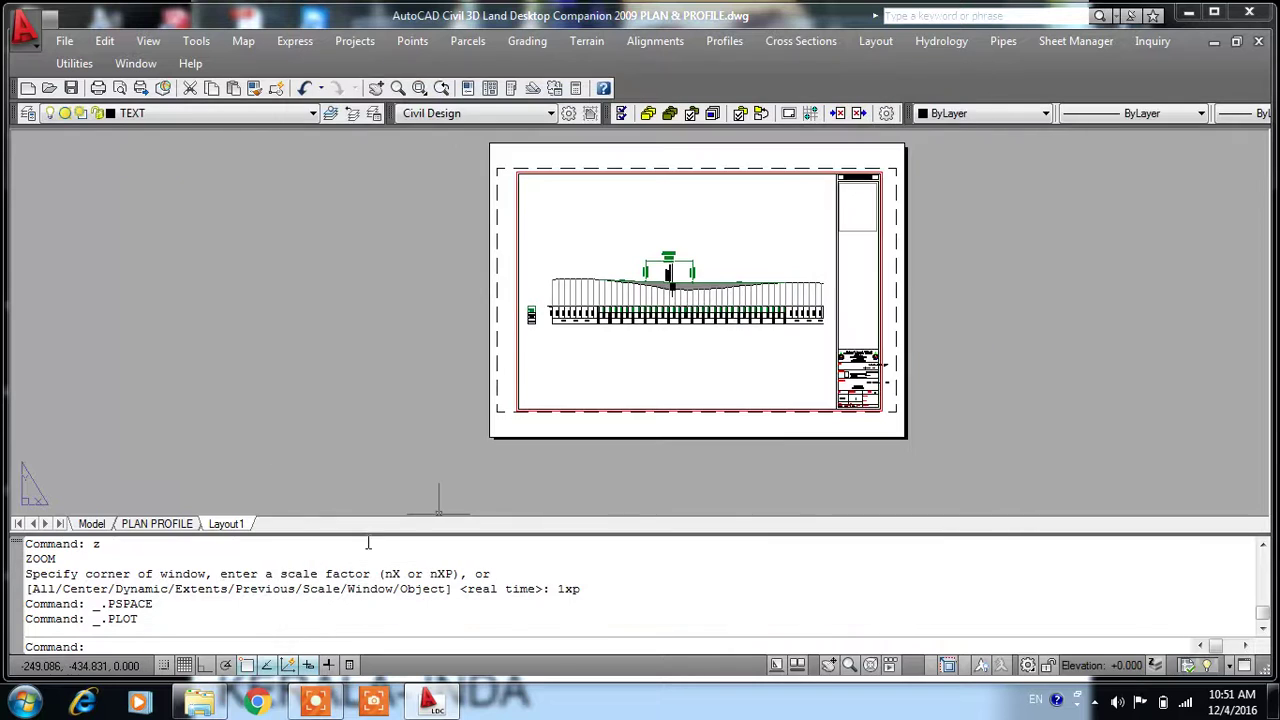
right_click(220, 524)
click(323, 432)
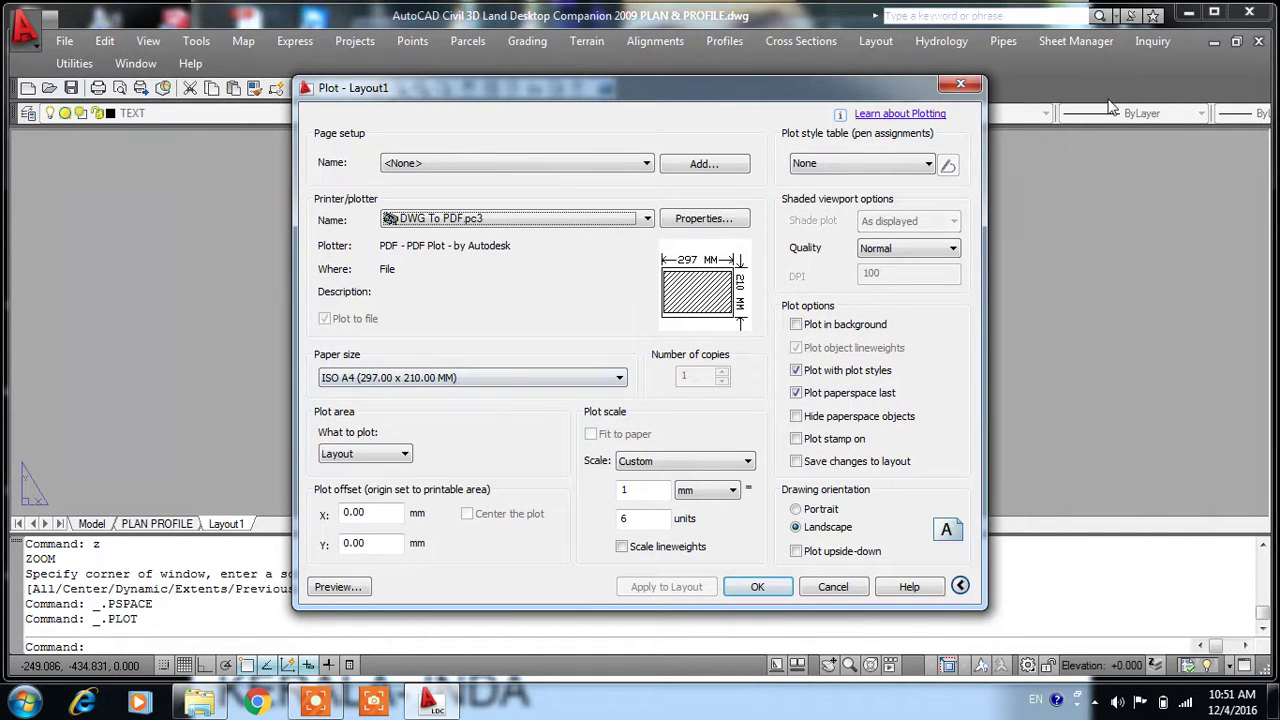
click(962, 86)
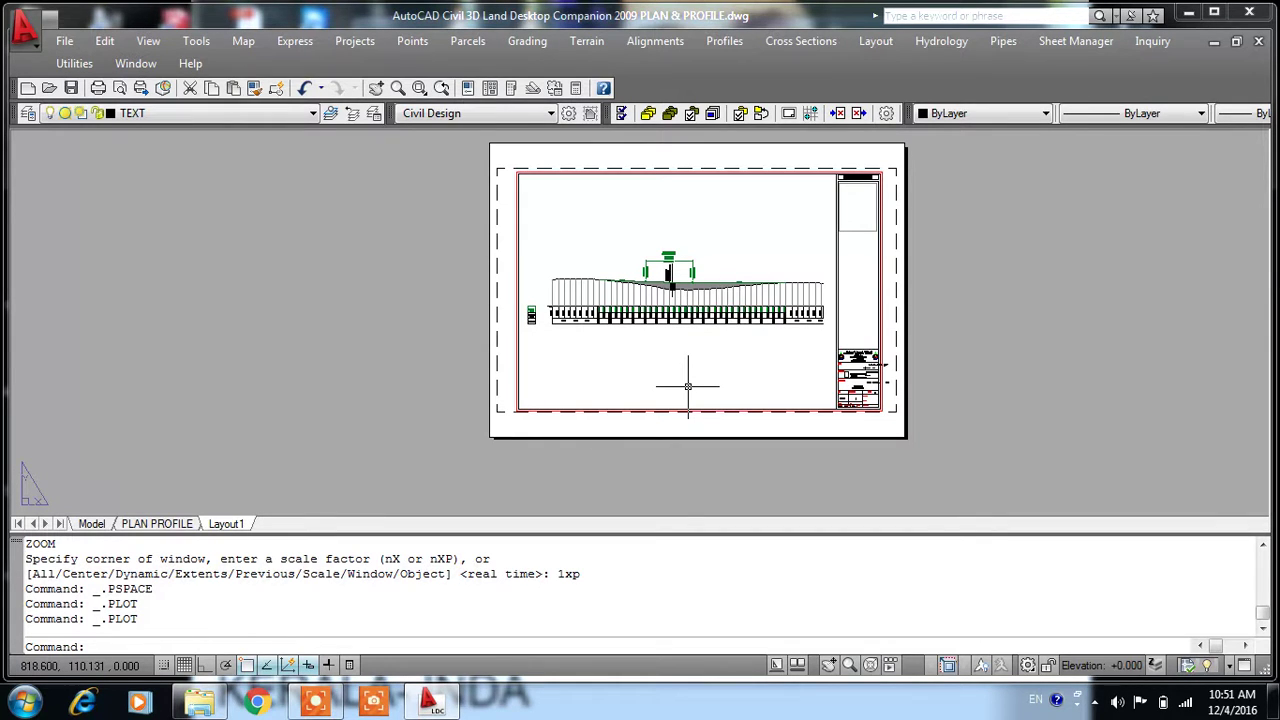
click(1095, 704)
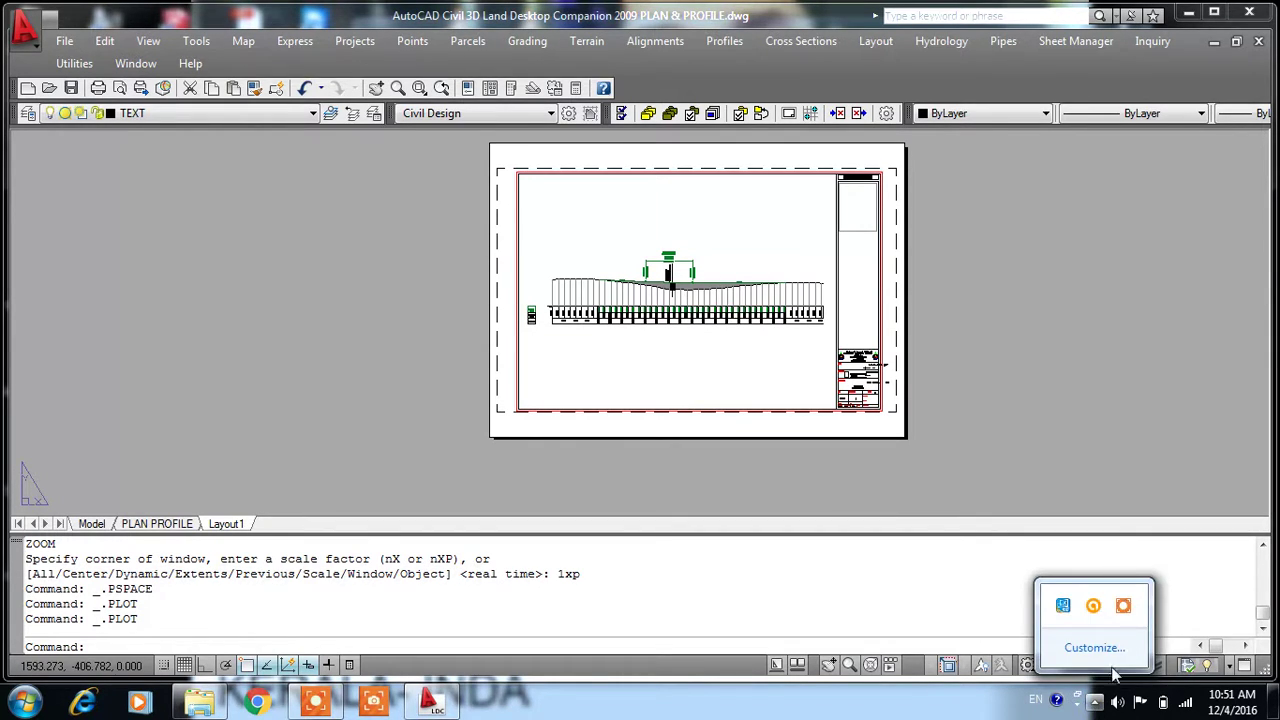